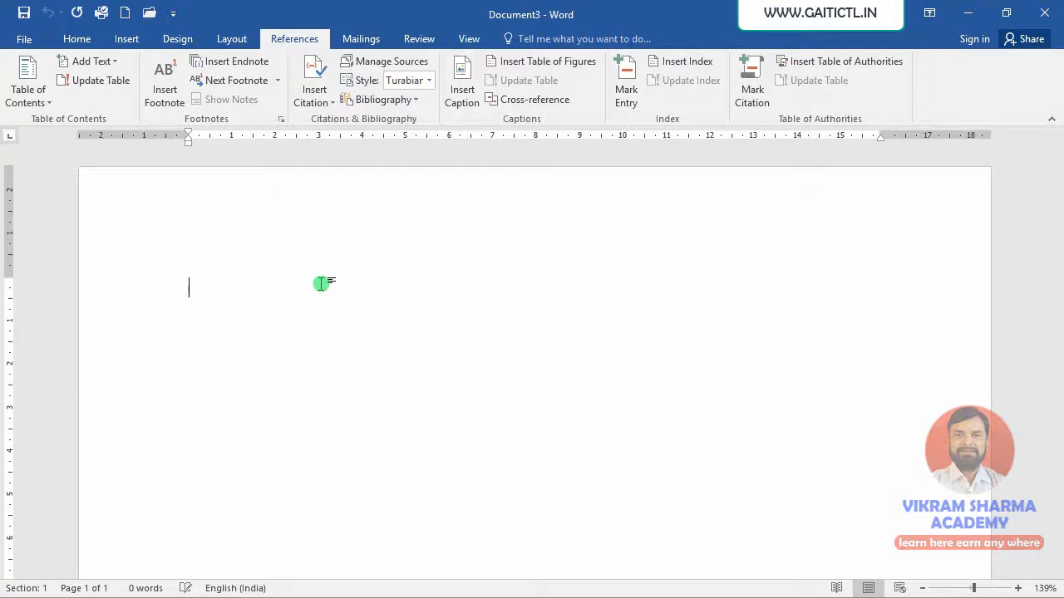
Switch to the toc-2 document and go to the File section under the L-1 Microsoft Word heading.
key(alt+Tab)
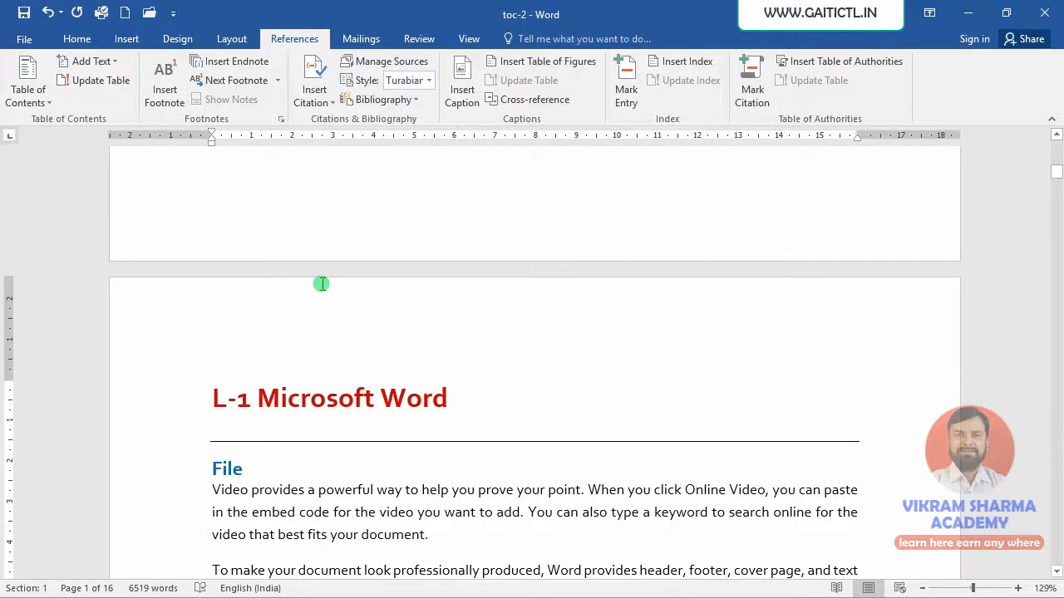
scroll(486, 421, down, 2)
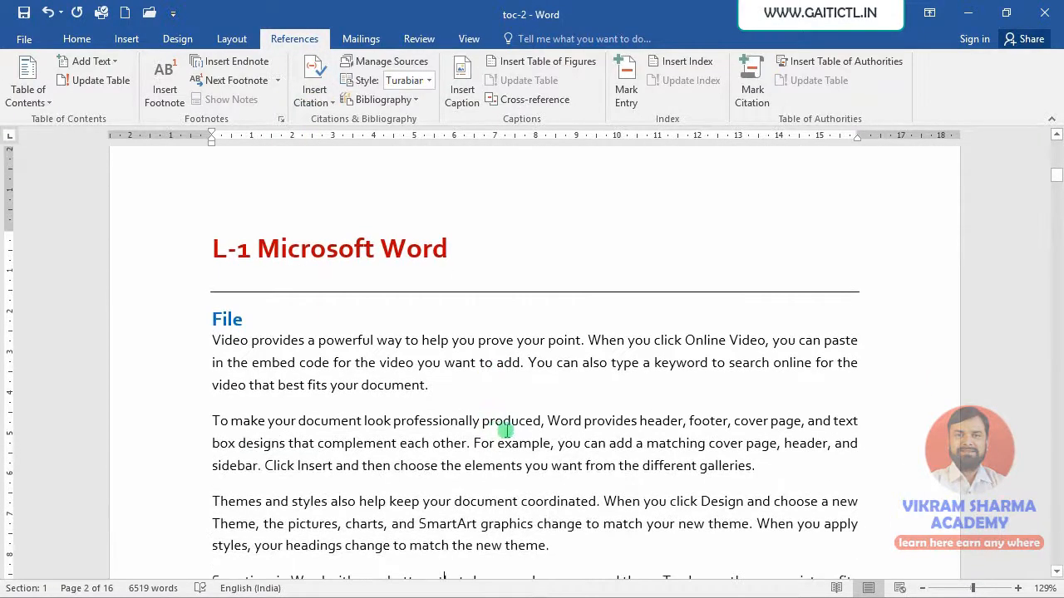
scroll(514, 429, down, 2)
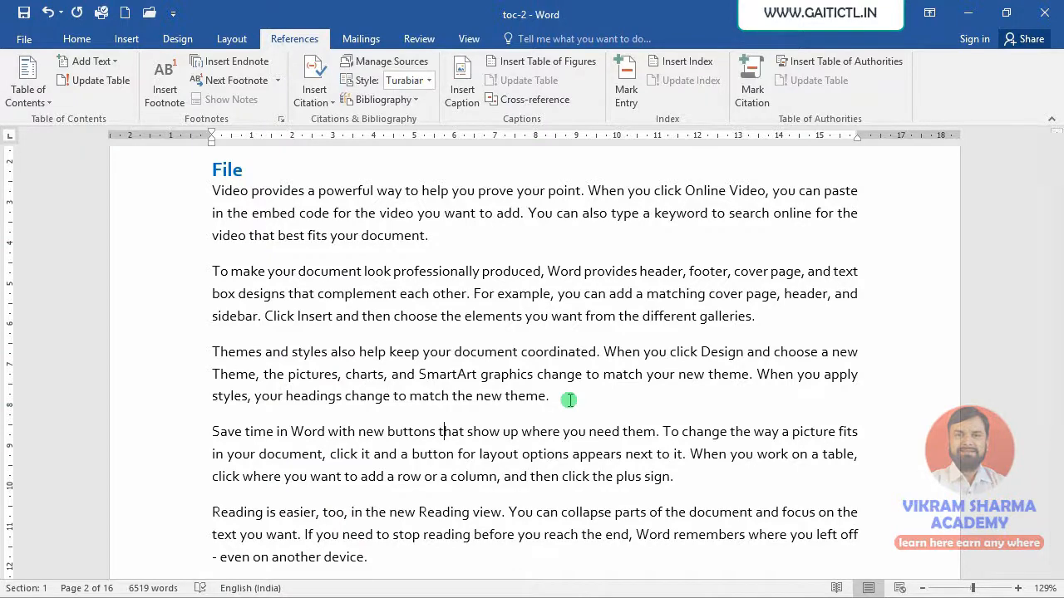
scroll(491, 307, up, 1)
scroll(490, 307, up, 2)
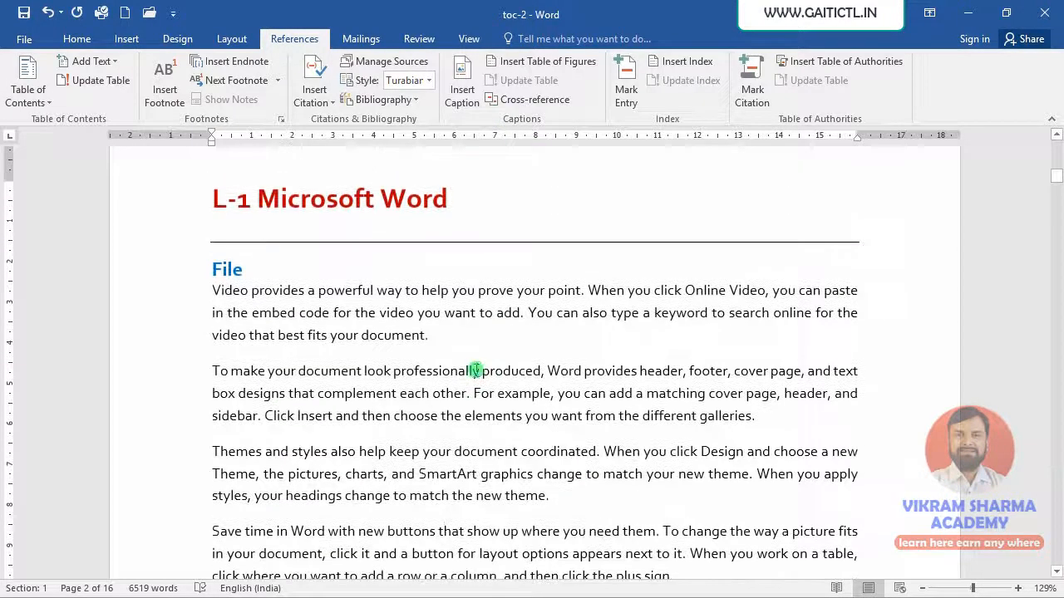
scroll(475, 371, down, 3)
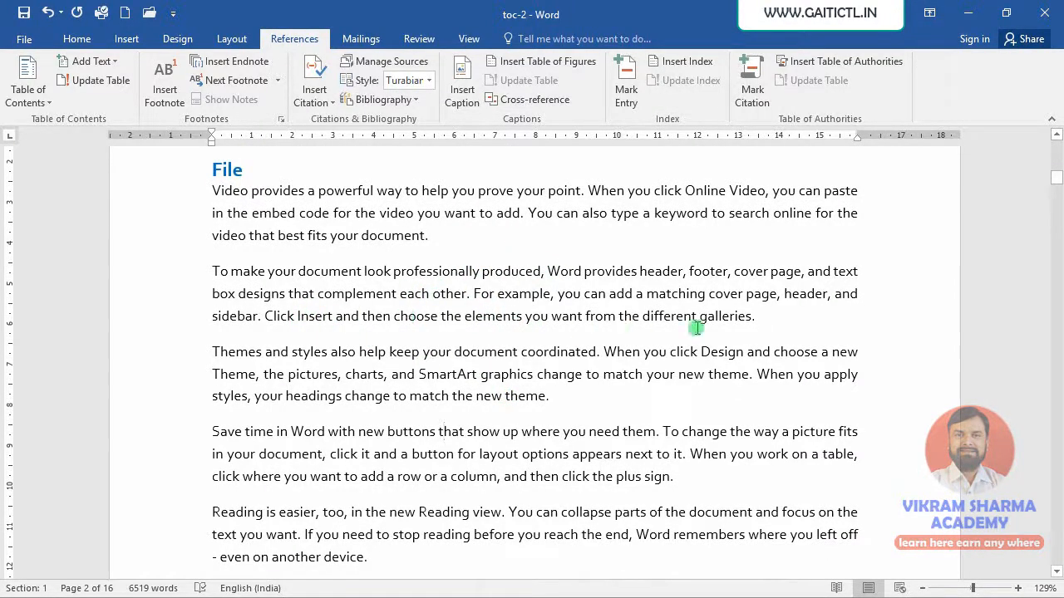
Examine the File section from the word "footer" in its second paragraph down to the end of page 2.
drag(691, 272, 731, 278)
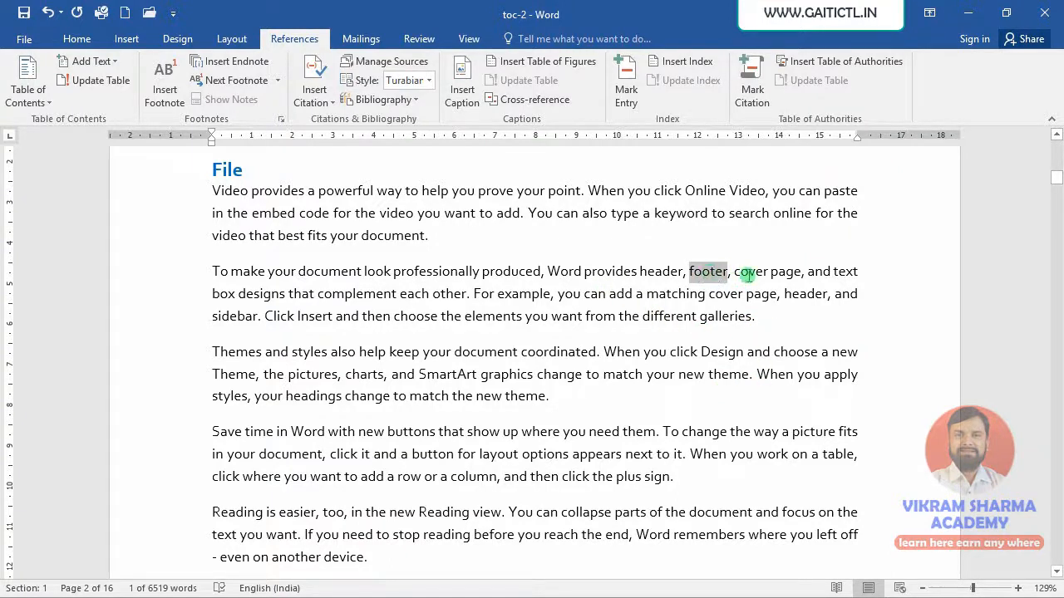
scroll(582, 397, down, 2)
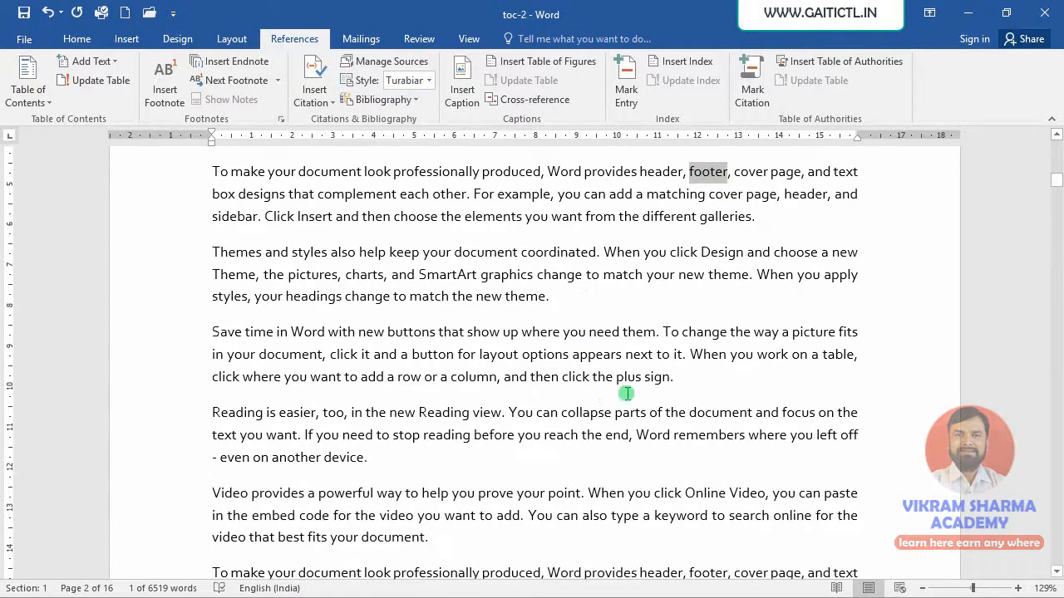
scroll(643, 391, down, 7)
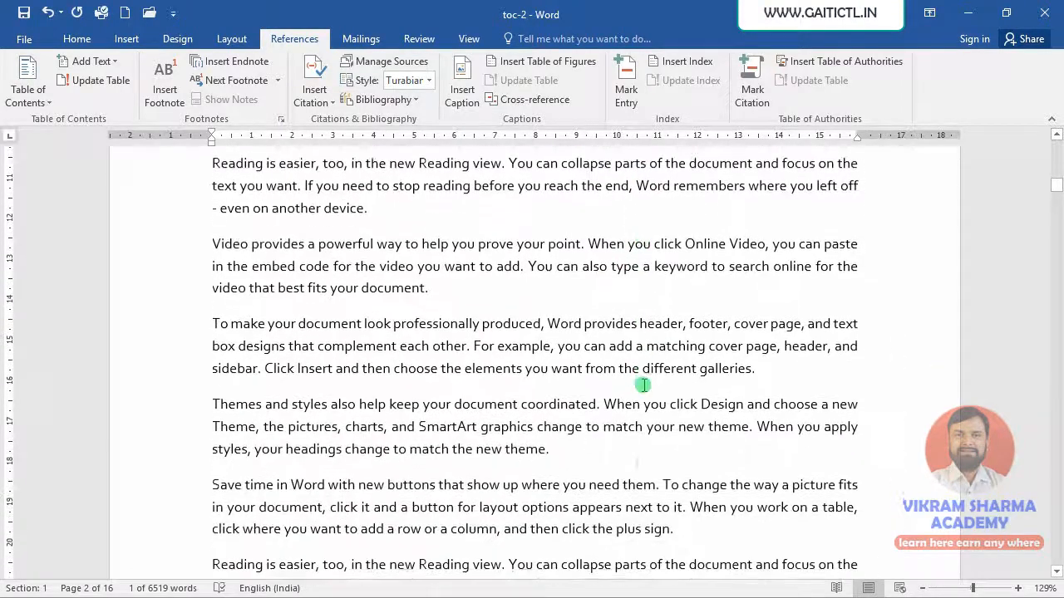
scroll(645, 387, down, 4)
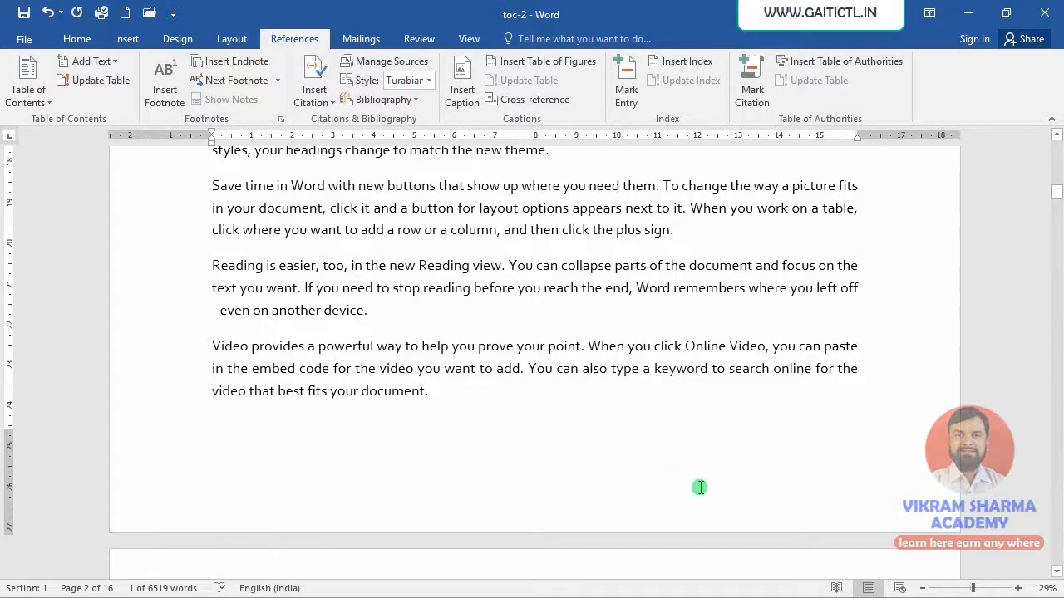
scroll(698, 487, up, 8)
scroll(705, 465, up, 5)
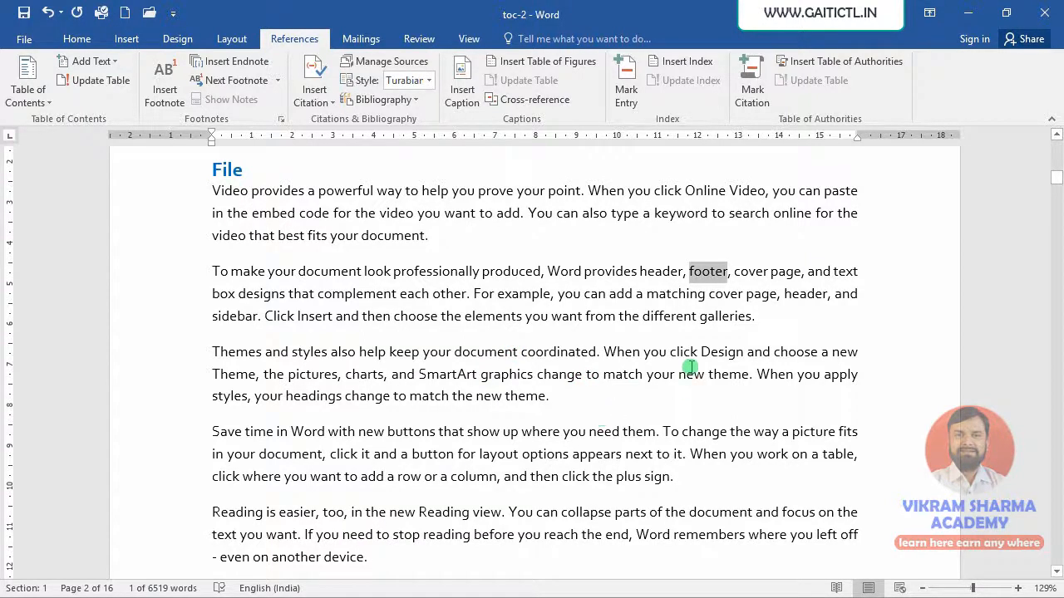
click(436, 449)
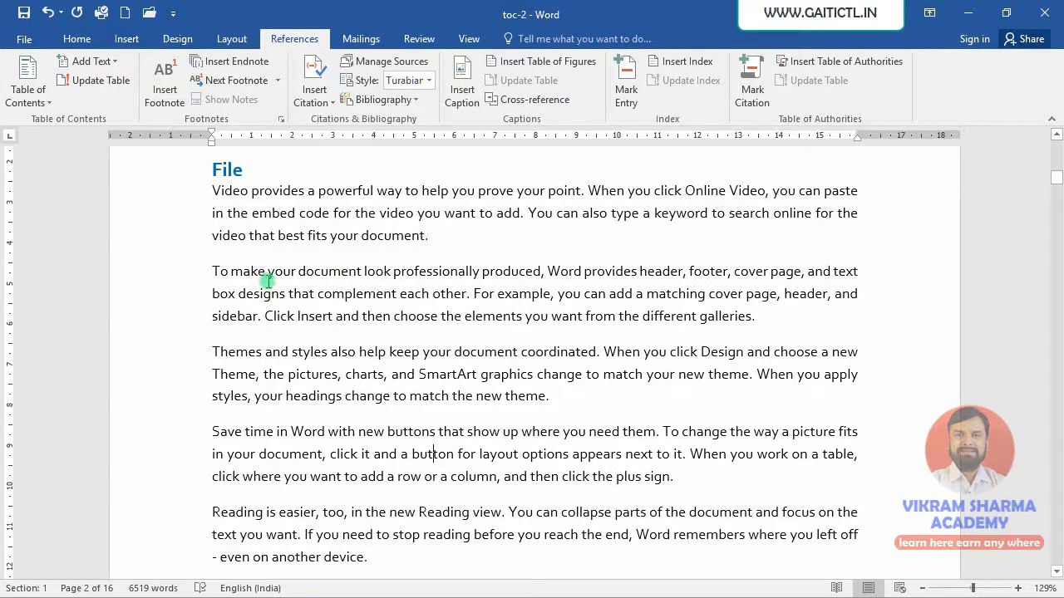
Add a footnote to the first word "Video" under File, reading "Video - new Reading view. You can", with the phrase copied from the body text.
drag(209, 191, 250, 196)
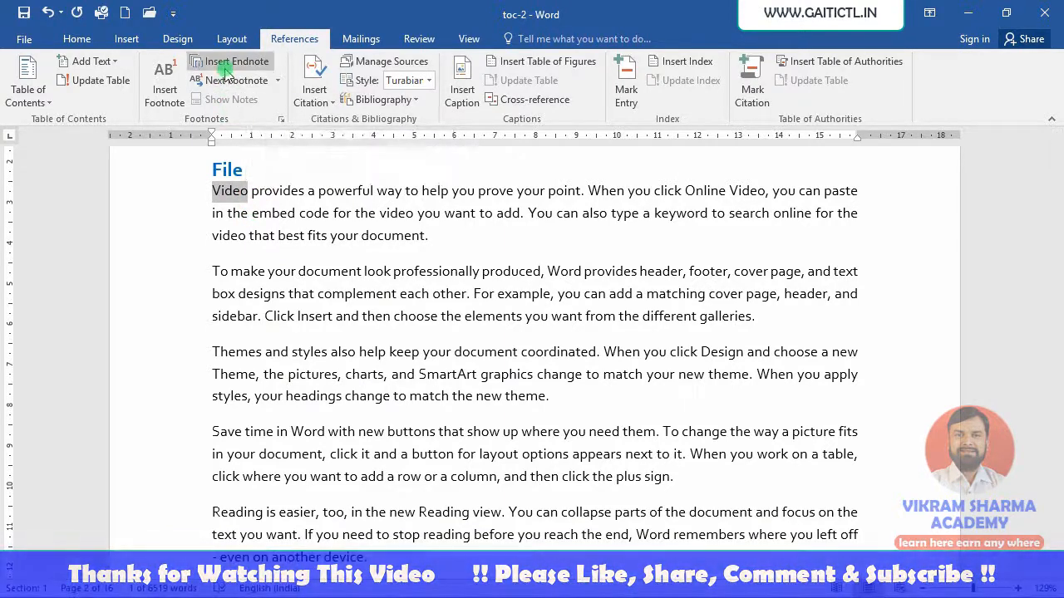
click(171, 90)
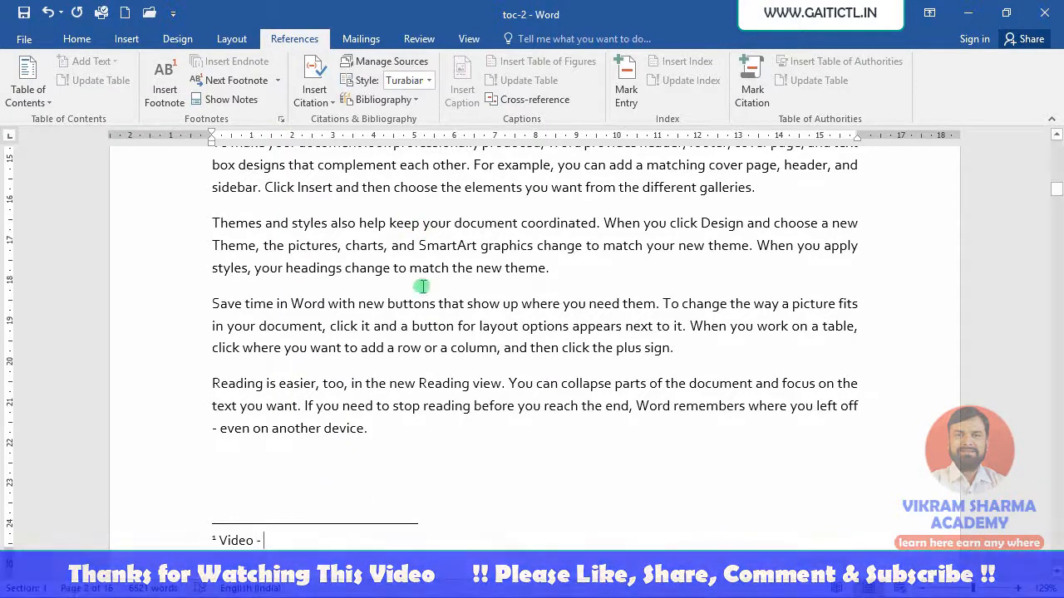
drag(389, 383, 553, 389)
key(ctrl+c)
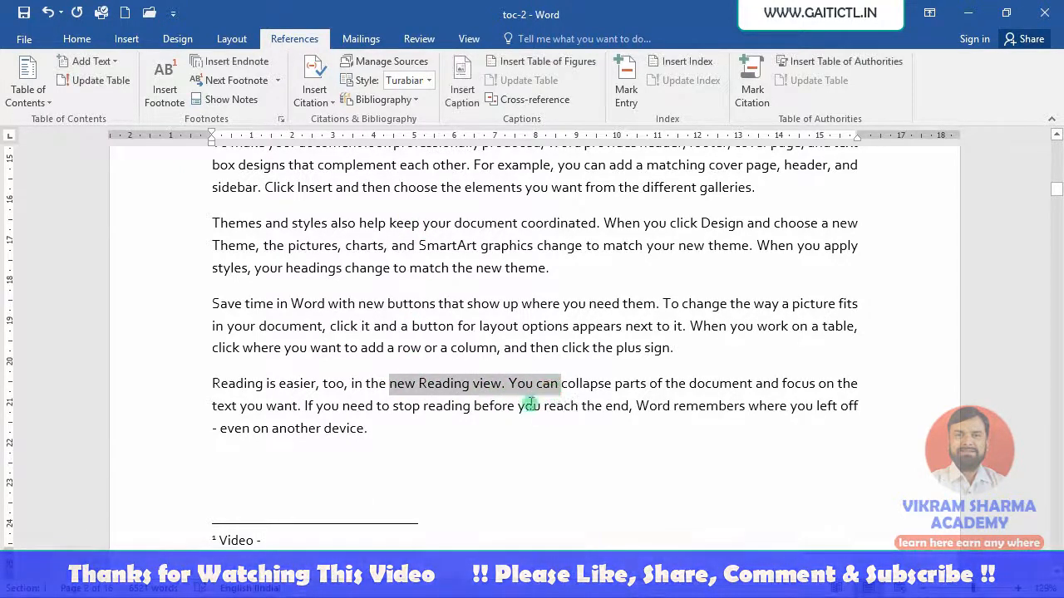
click(304, 542)
key(ctrl+v)
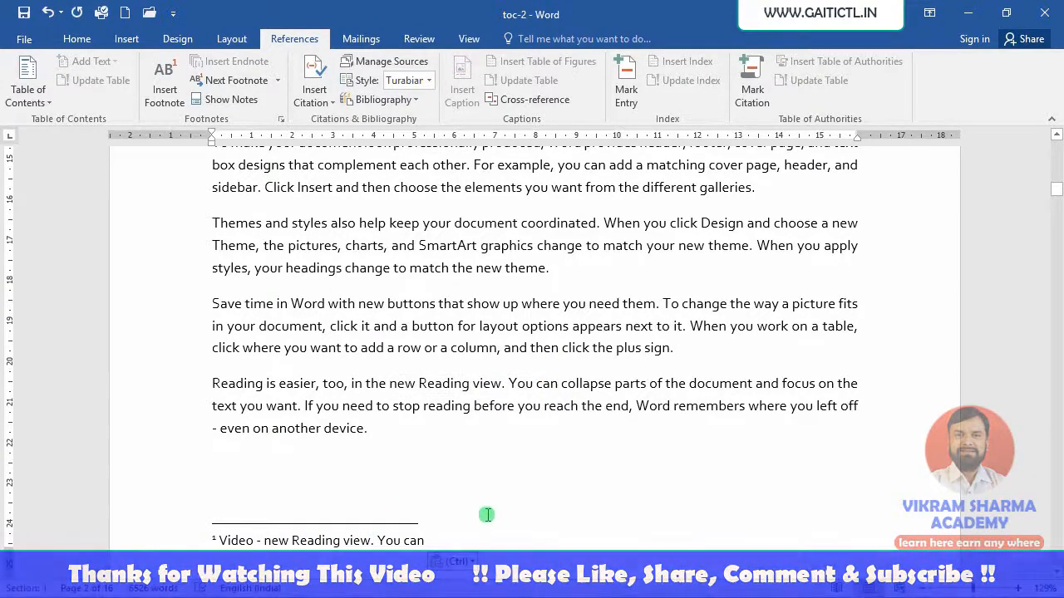
Add a footnote to the word "Reading" in "new Reading view" of the fifth File paragraph, starting its text with "Reading -".
scroll(487, 515, up, 8)
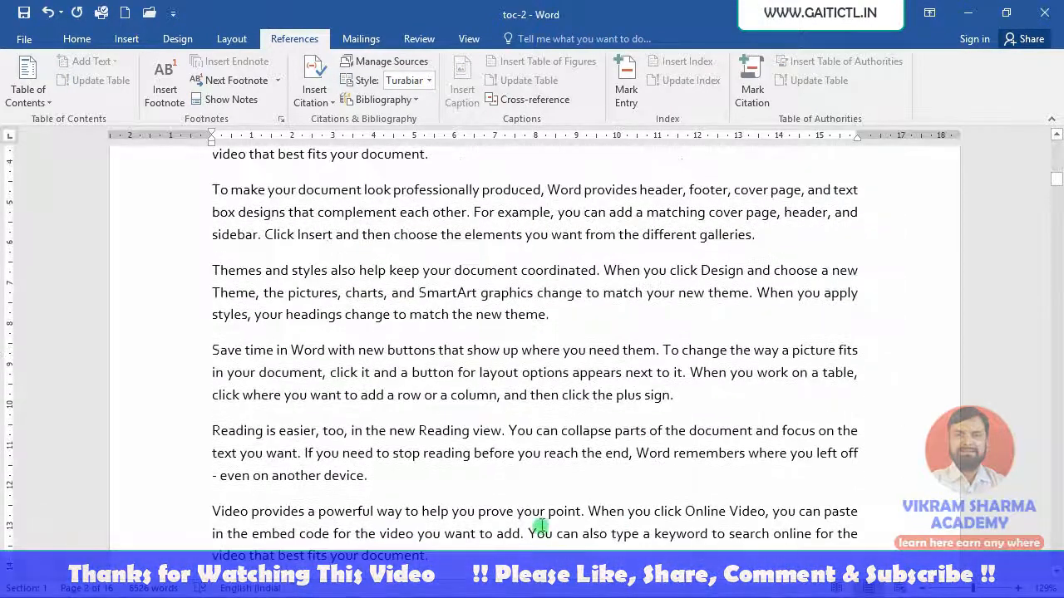
scroll(540, 525, up, 3)
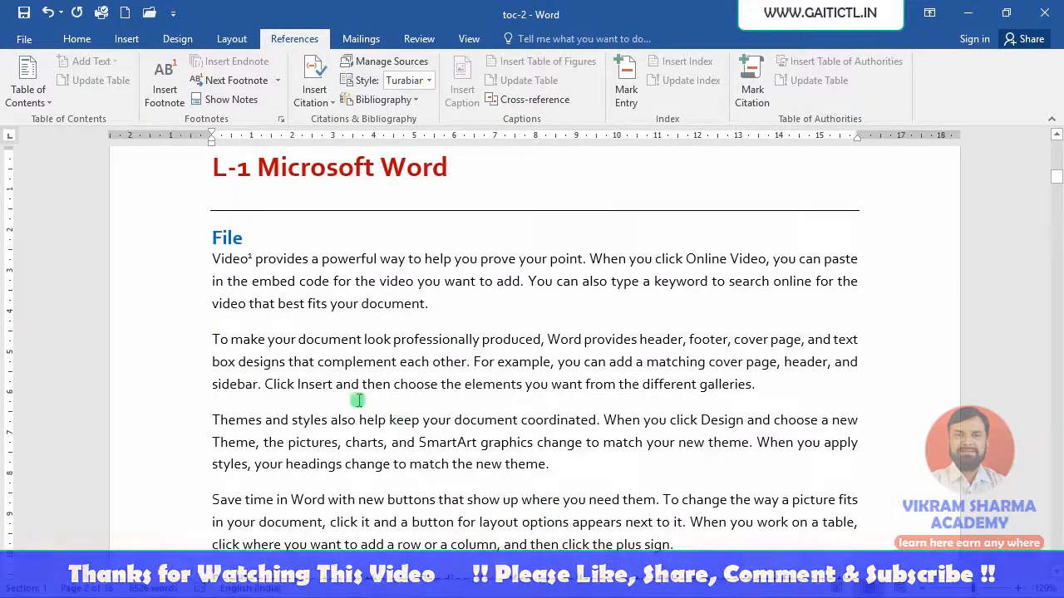
mouse_move(255, 260)
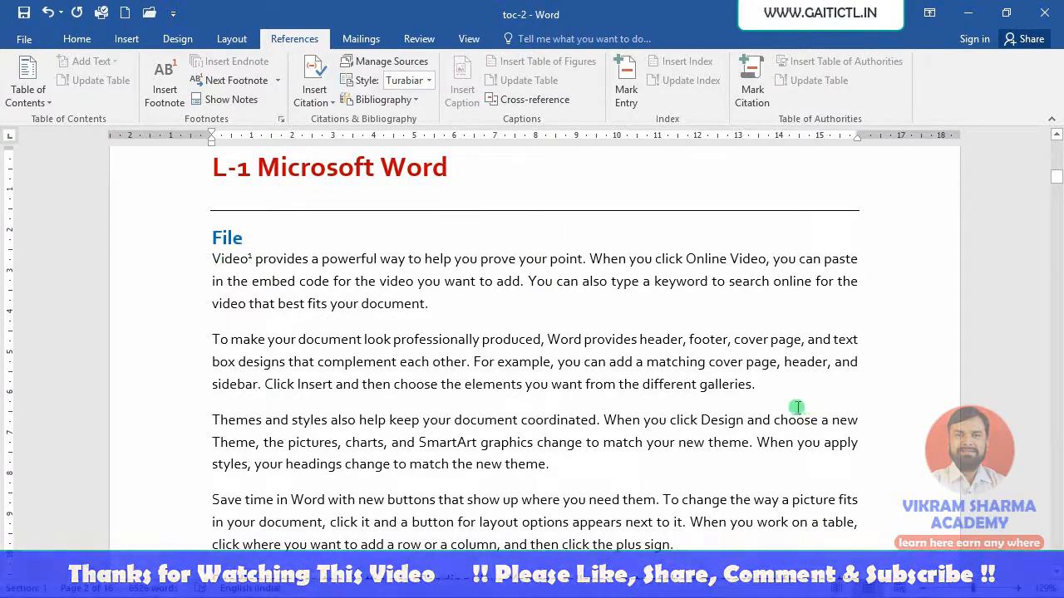
scroll(769, 505, down, 2)
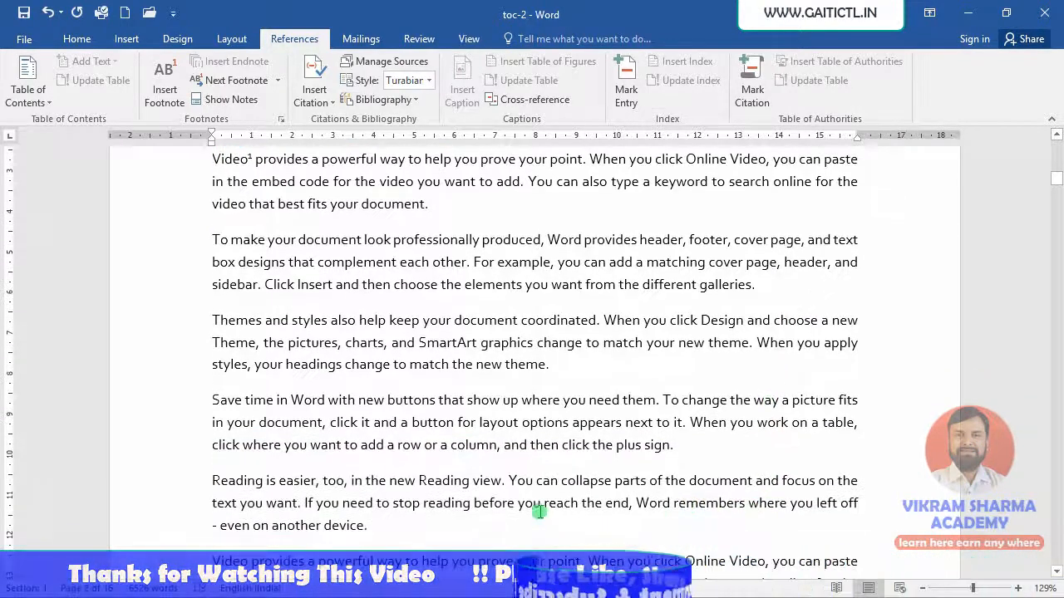
drag(419, 482, 469, 485)
key(ctrl+c)
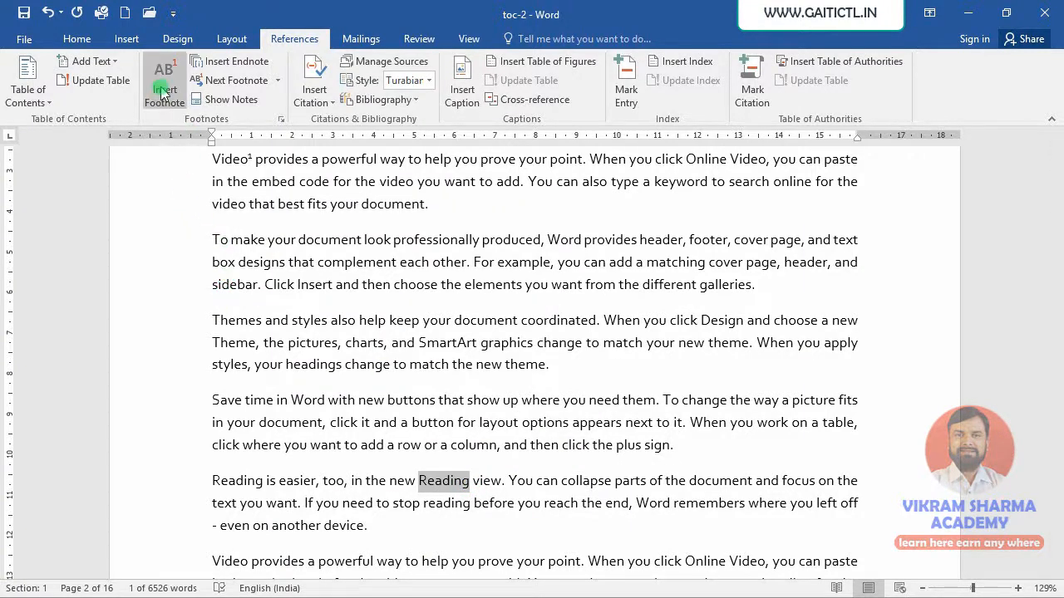
click(164, 93)
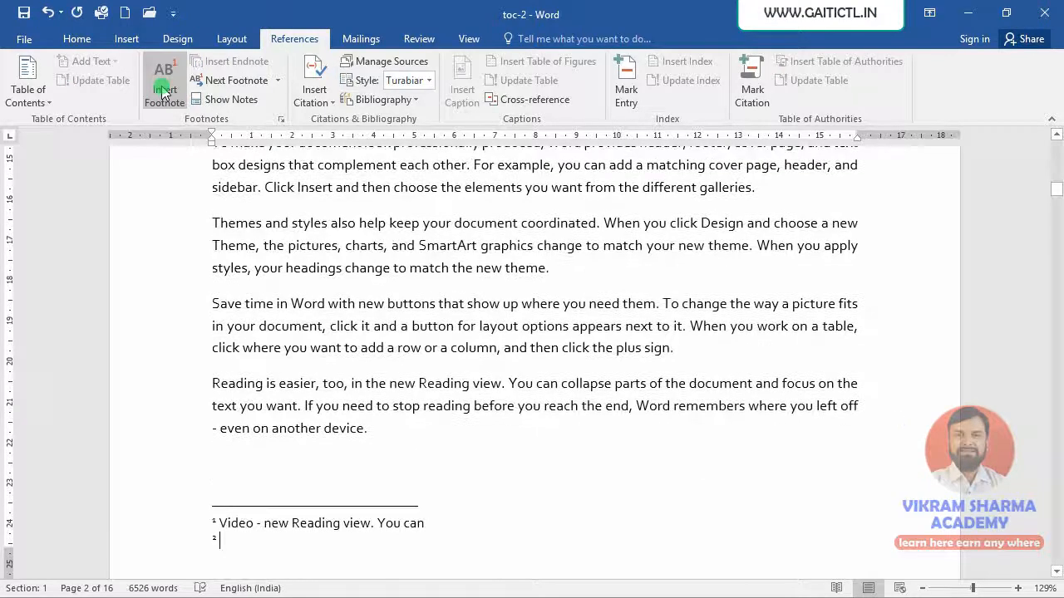
key(ctrl+v)
text(-)
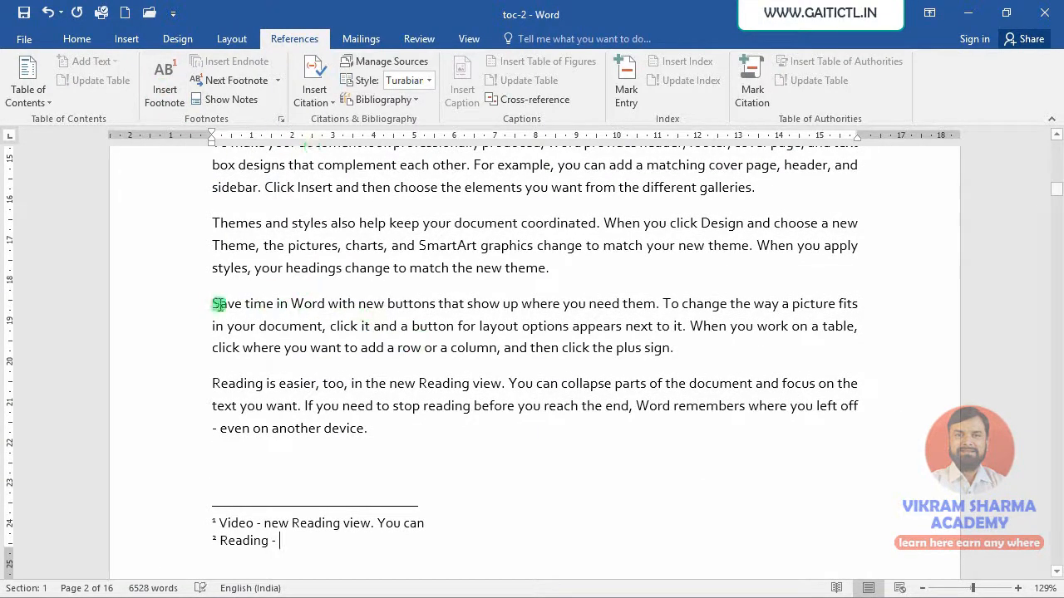
Complete the "Reading" footnote with the phrase "Save time in Word with new" copied from the body text.
drag(213, 304, 375, 328)
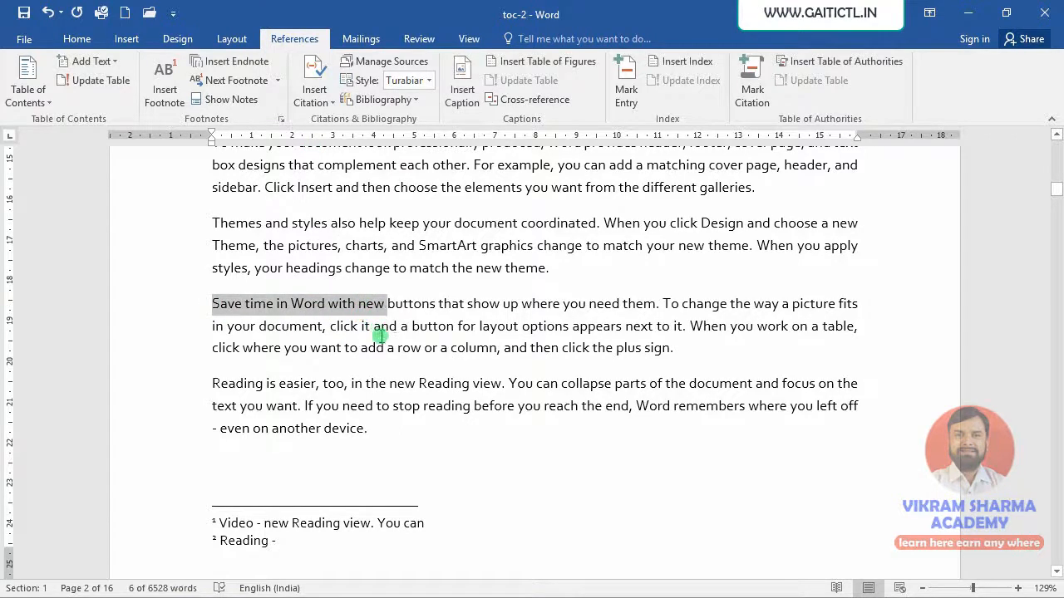
key(ctrl+c)
click(320, 552)
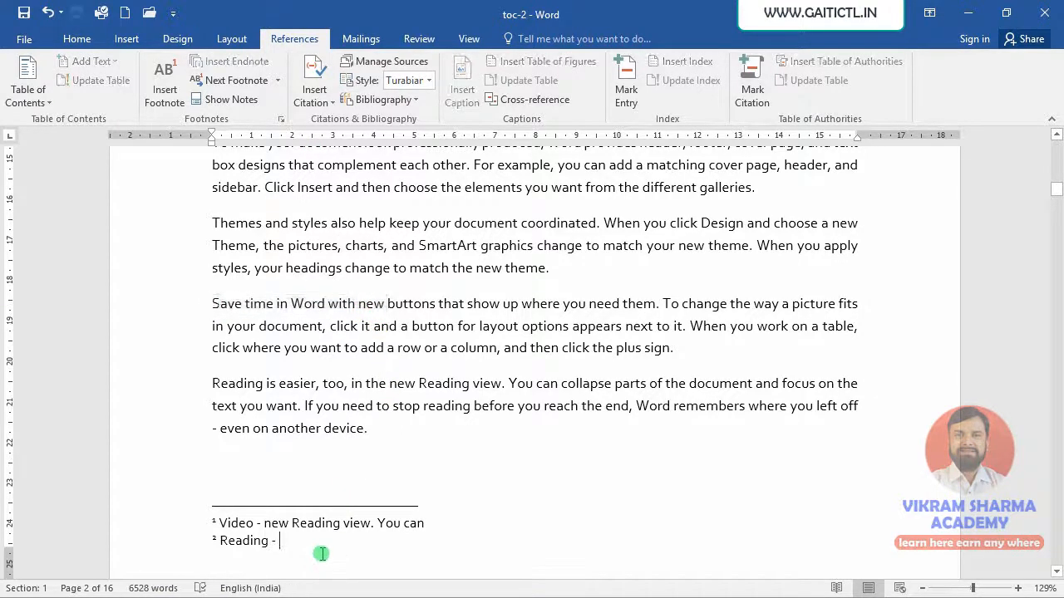
key(ctrl+v)
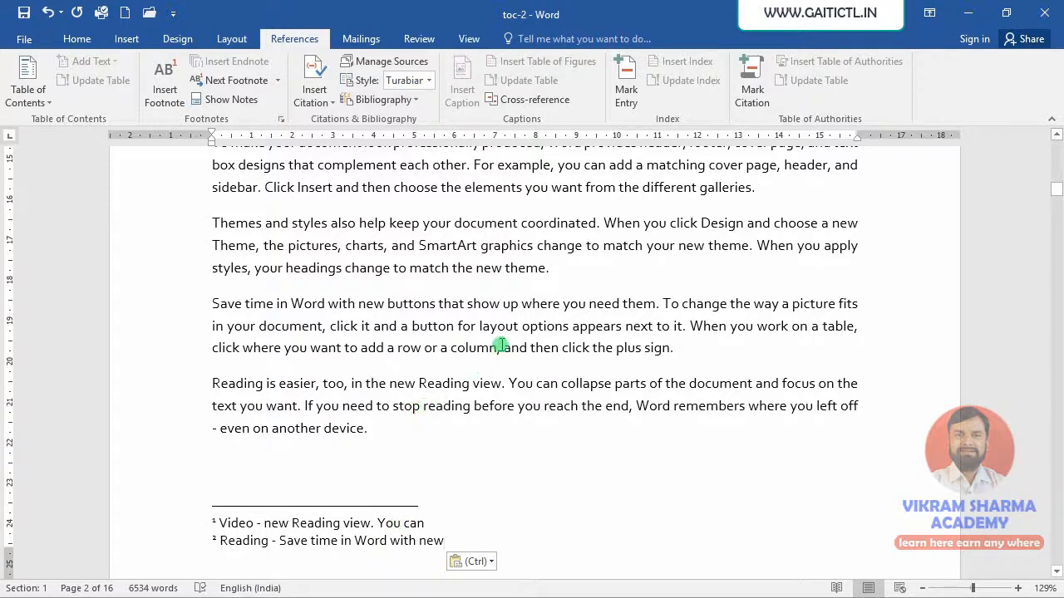
Add the word "gait" directly after "new theme." at the end of the last Themes paragraph on page 2.
click(562, 270)
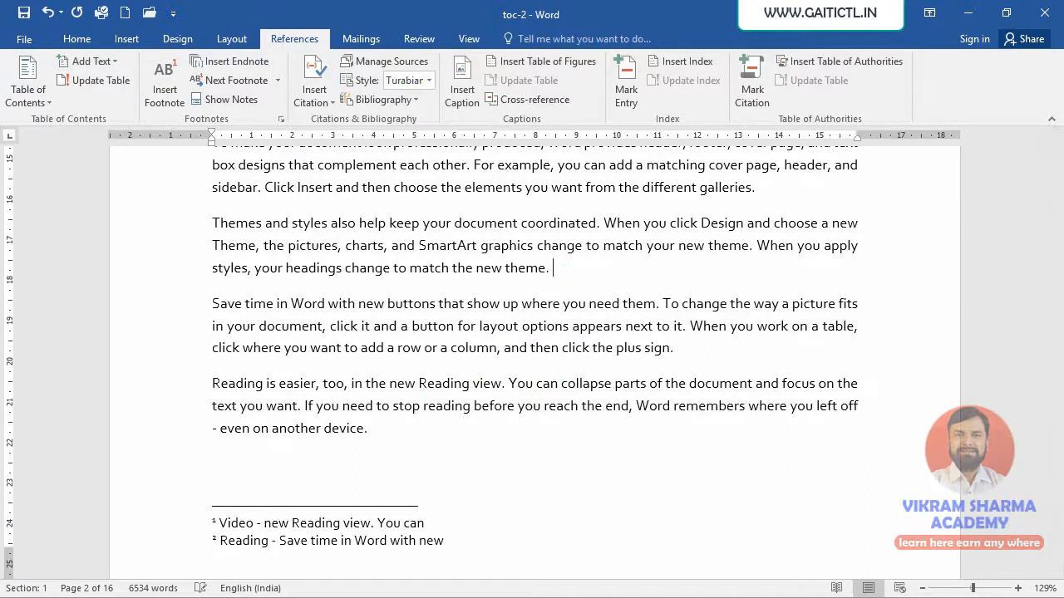
key(BackSpace)
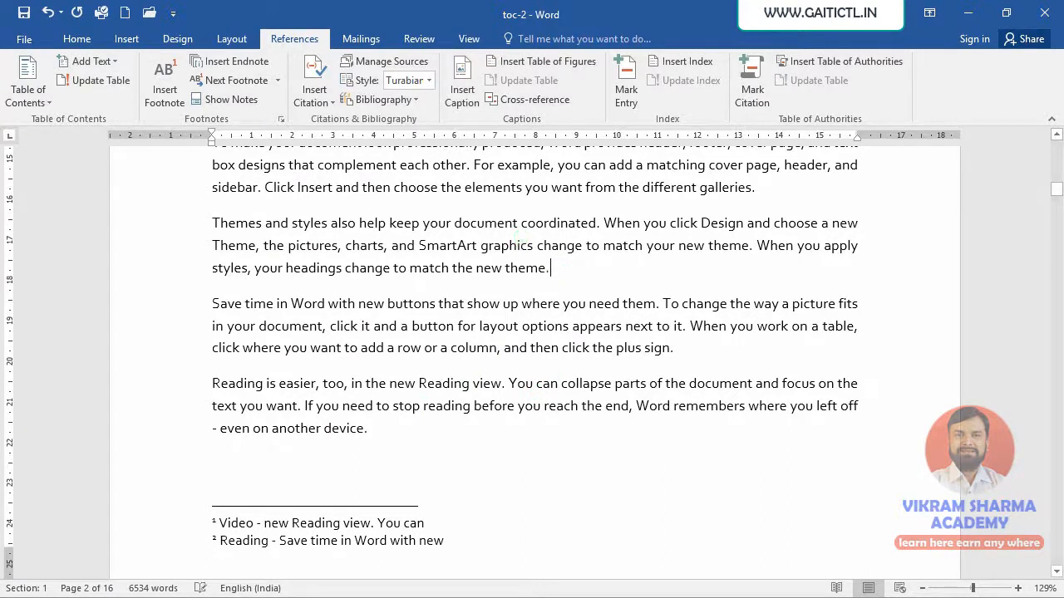
text(gait)
mouse_move(550, 267)
mouse_down()
mouse_move(571, 274)
mouse_move(551, 271)
mouse_up()
click(165, 83)
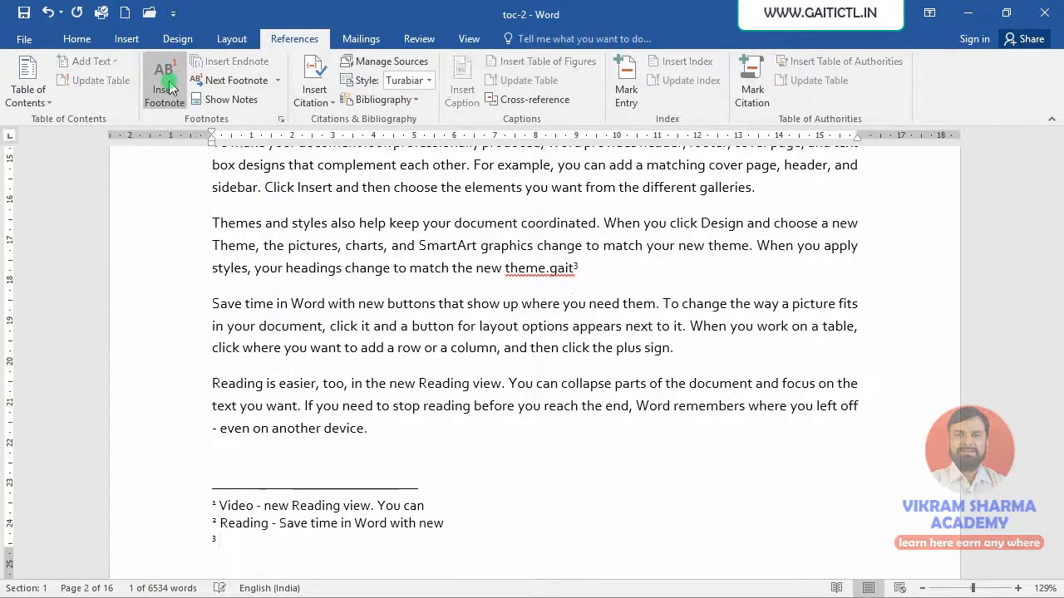
text(gait )
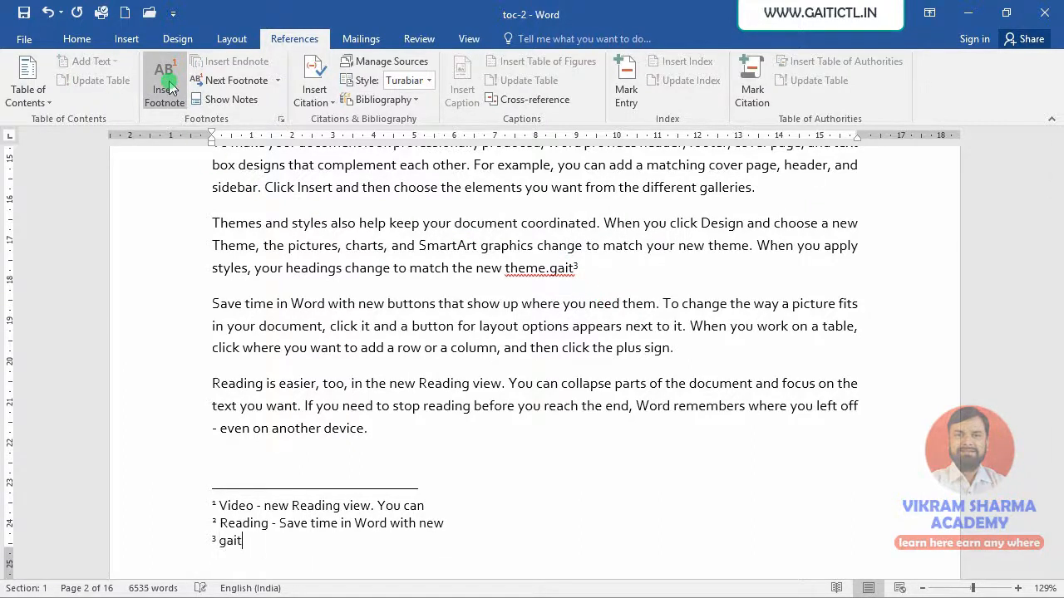
text(- please visit w)
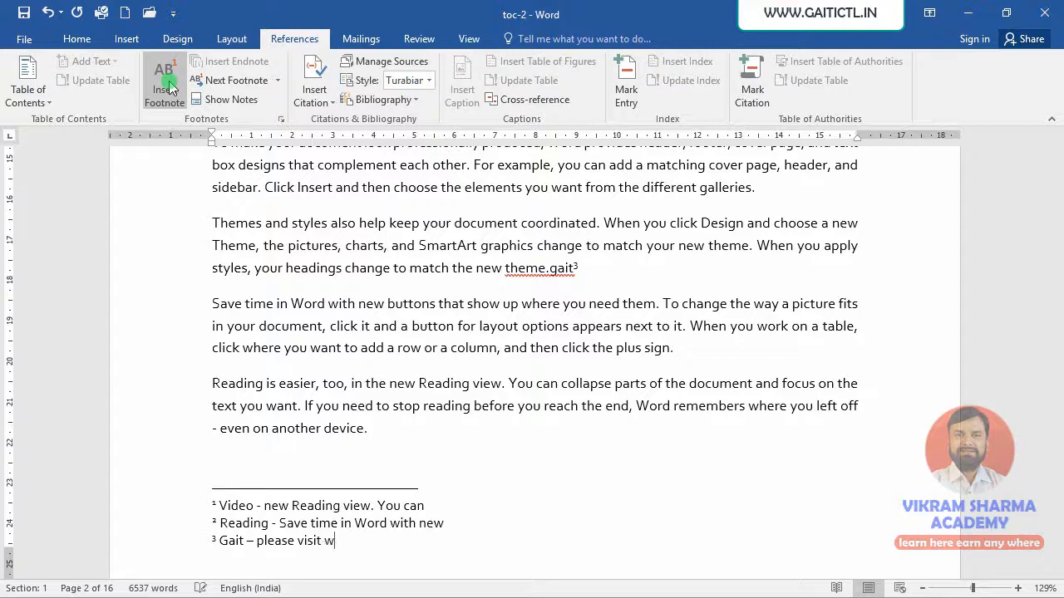
text(ww.gaitictl.in)
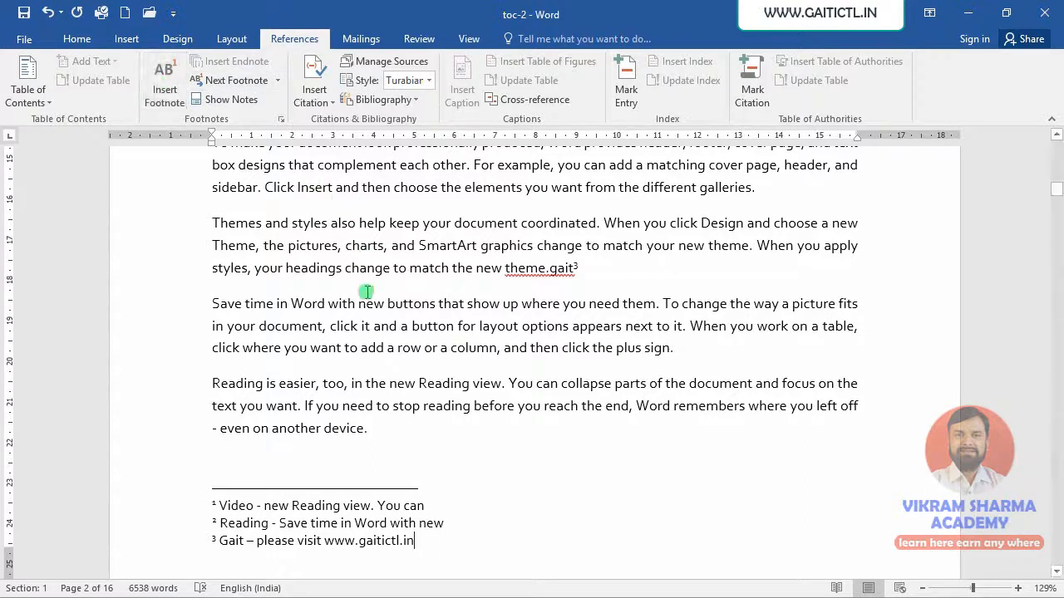
click(503, 326)
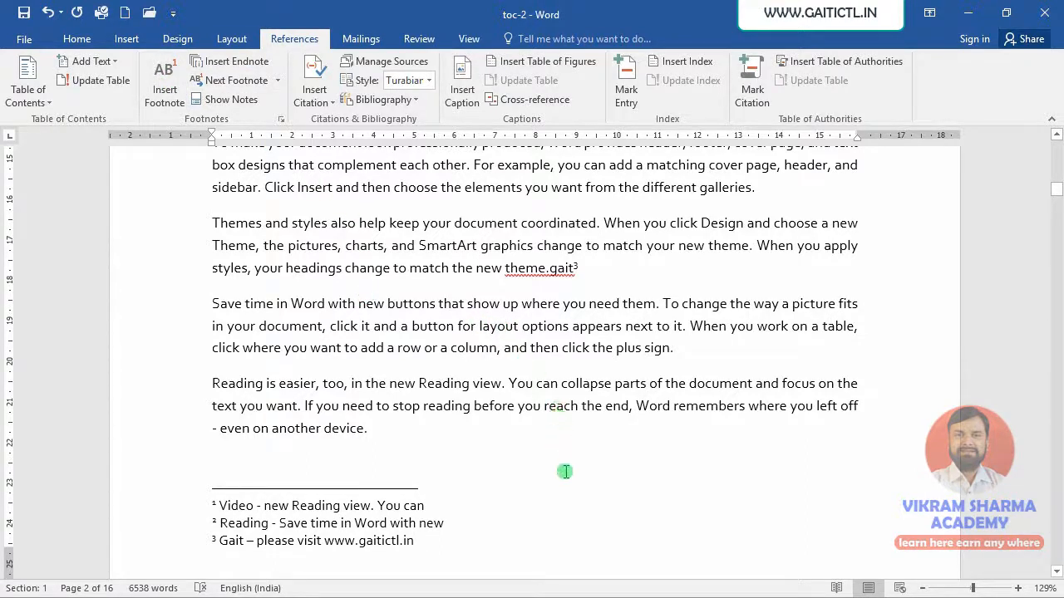
scroll(569, 467, up, 1)
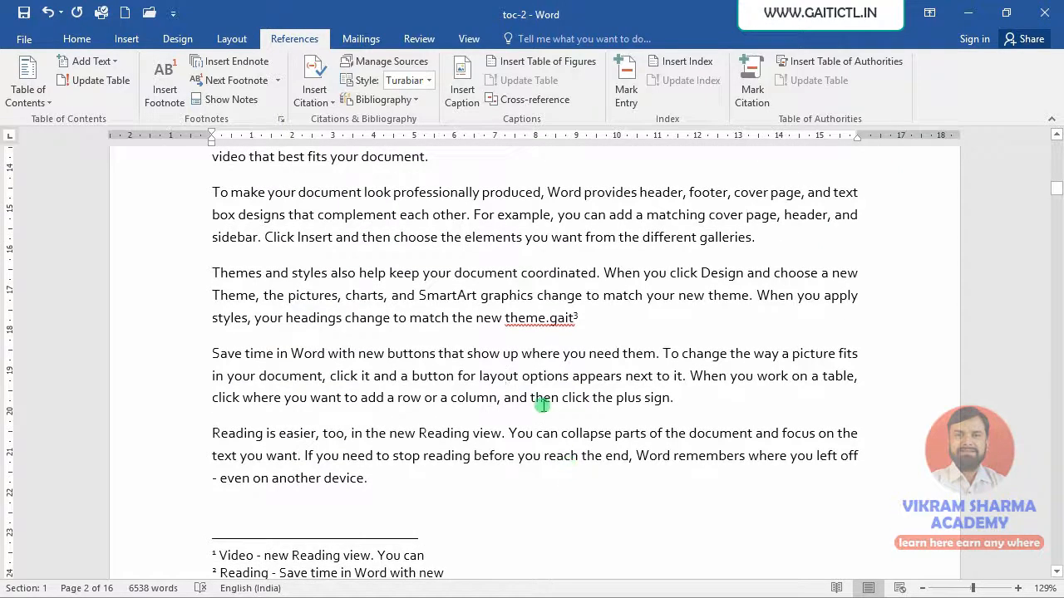
scroll(387, 437, down, 3)
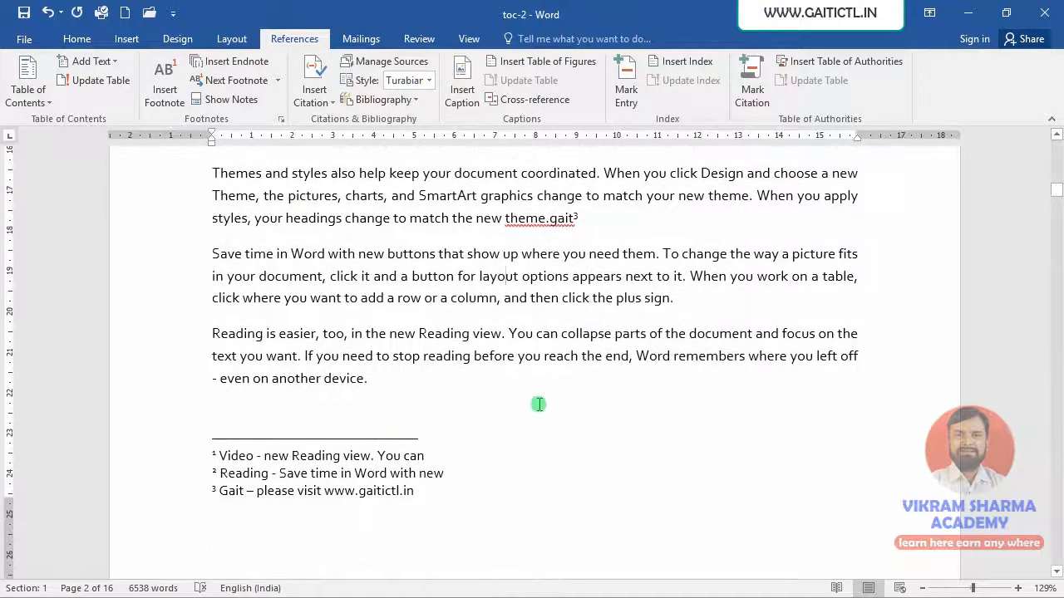
scroll(547, 349, up, 5)
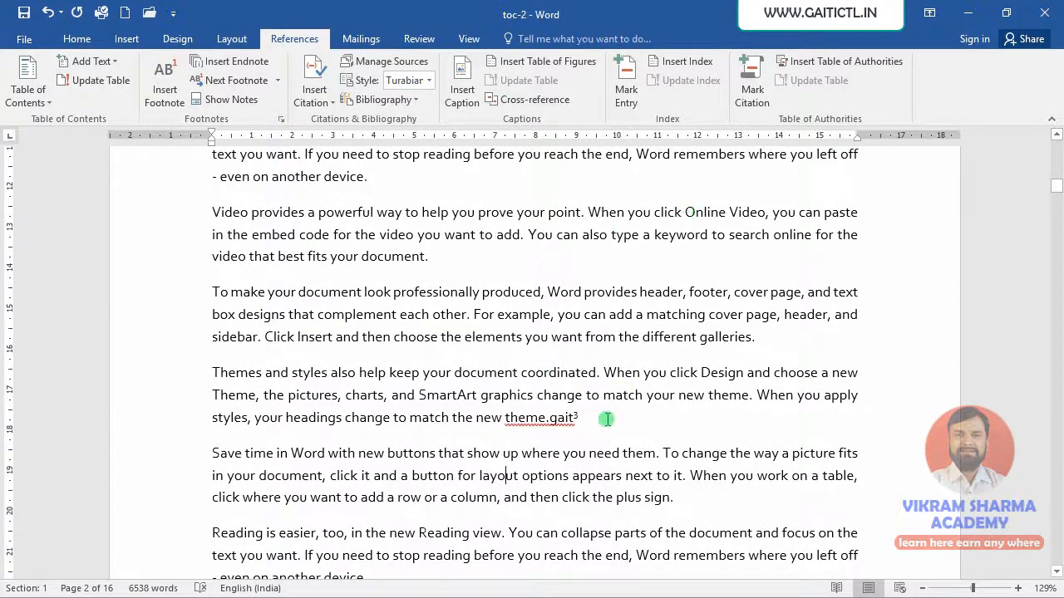
Add a footnote to the word "remembers" in the fifth File paragraph on page 2, reading "Remember - Save time in Word with new".
scroll(631, 412, down, 1)
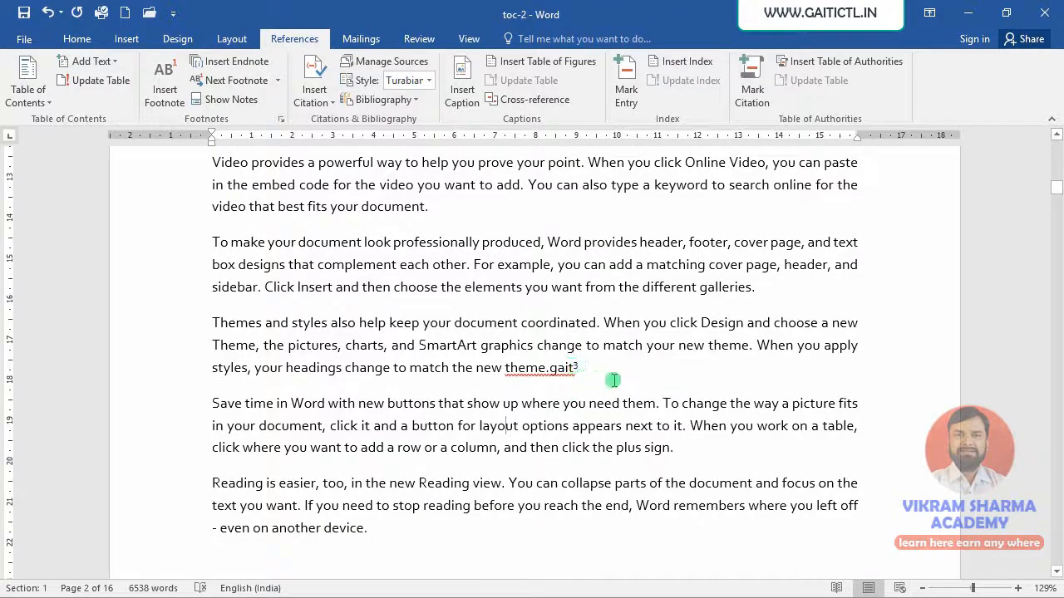
scroll(615, 372, up, 2)
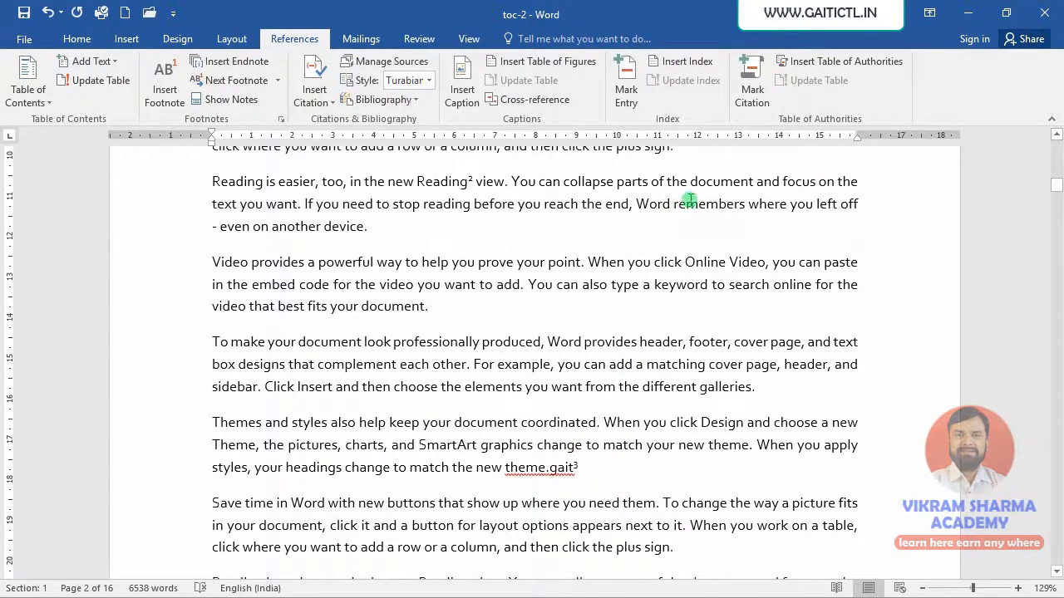
drag(673, 203, 745, 206)
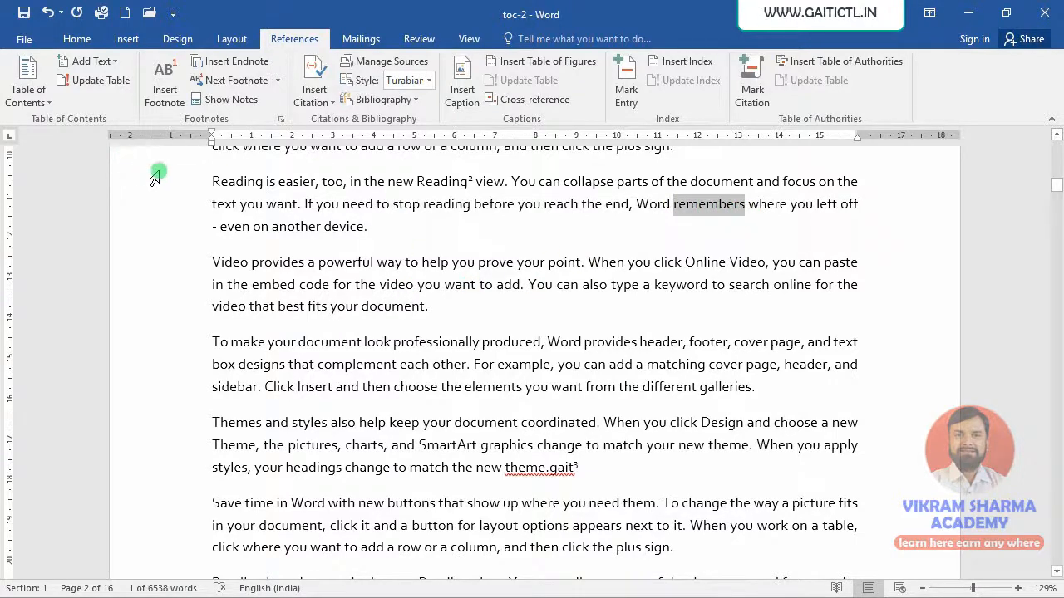
click(166, 85)
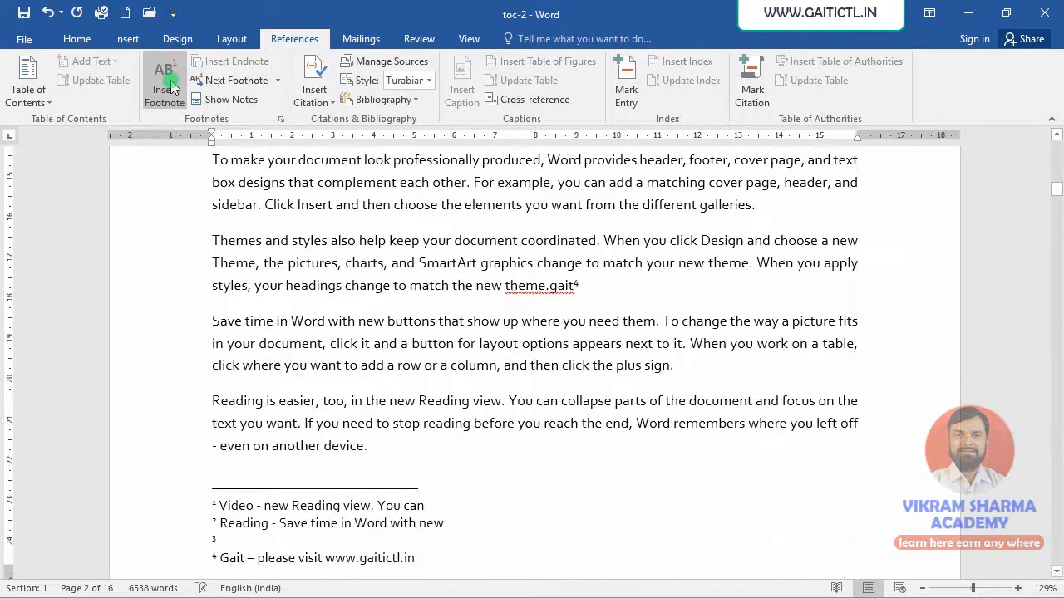
text(r)
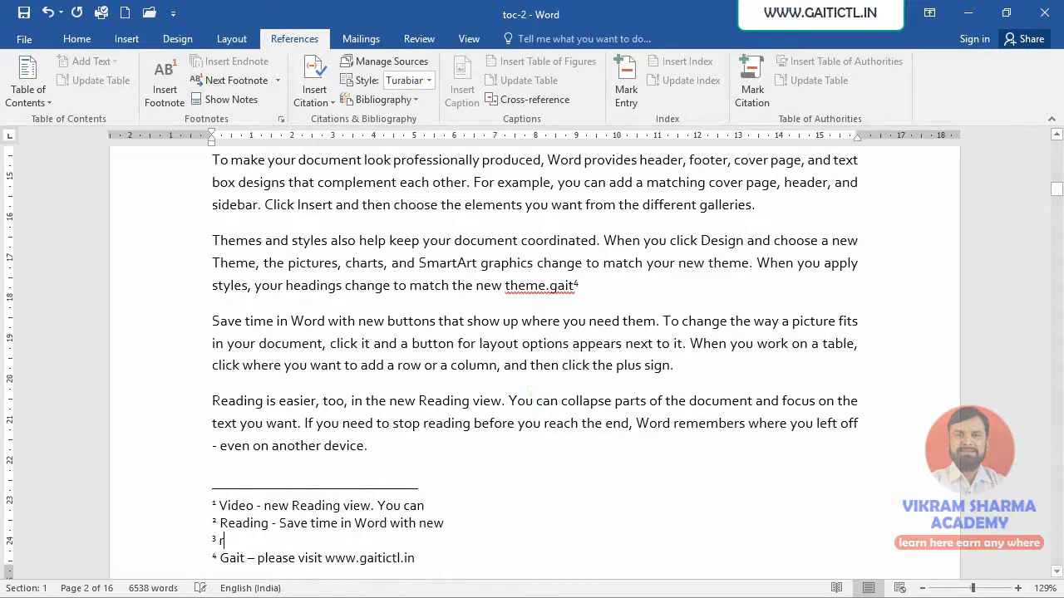
text(emember )
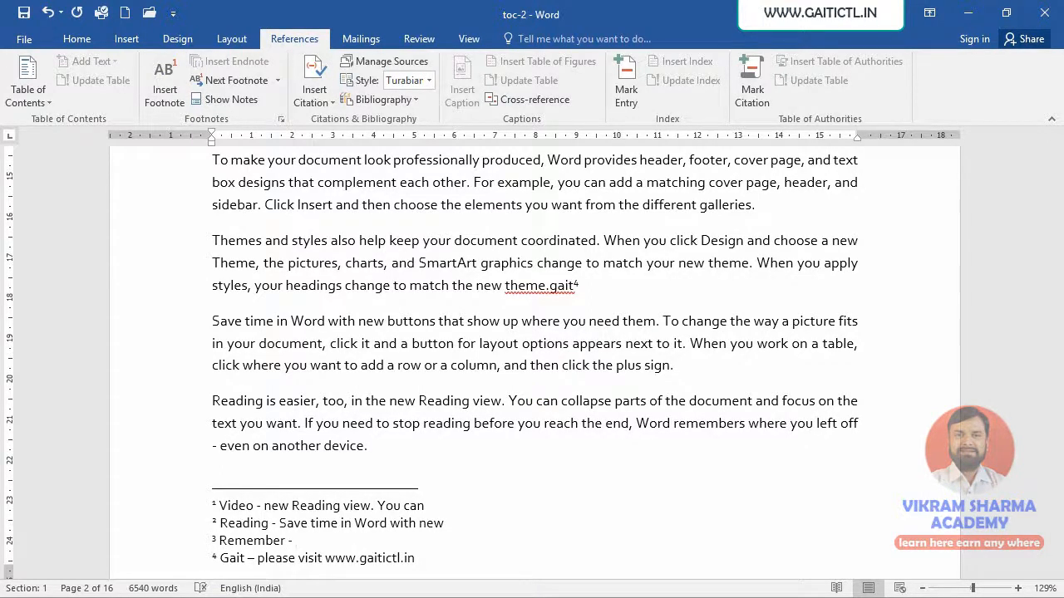
text(-)
key(ctrl+v)
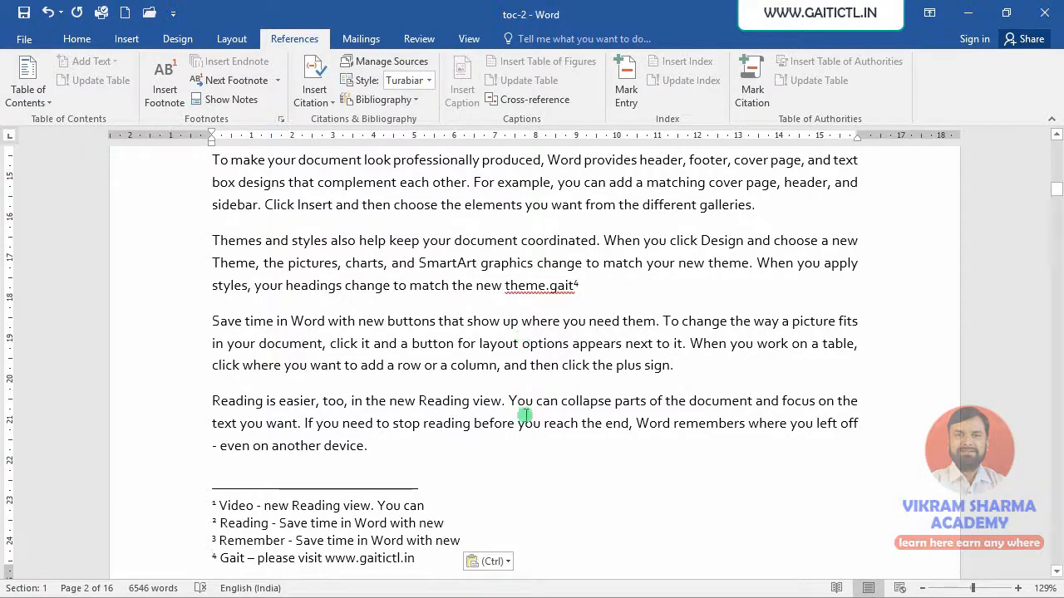
Add a footnote to the "References" heading on page 3 reading "Ref - Save time in Word with new".
scroll(570, 426, down, 1)
scroll(570, 426, down, 3)
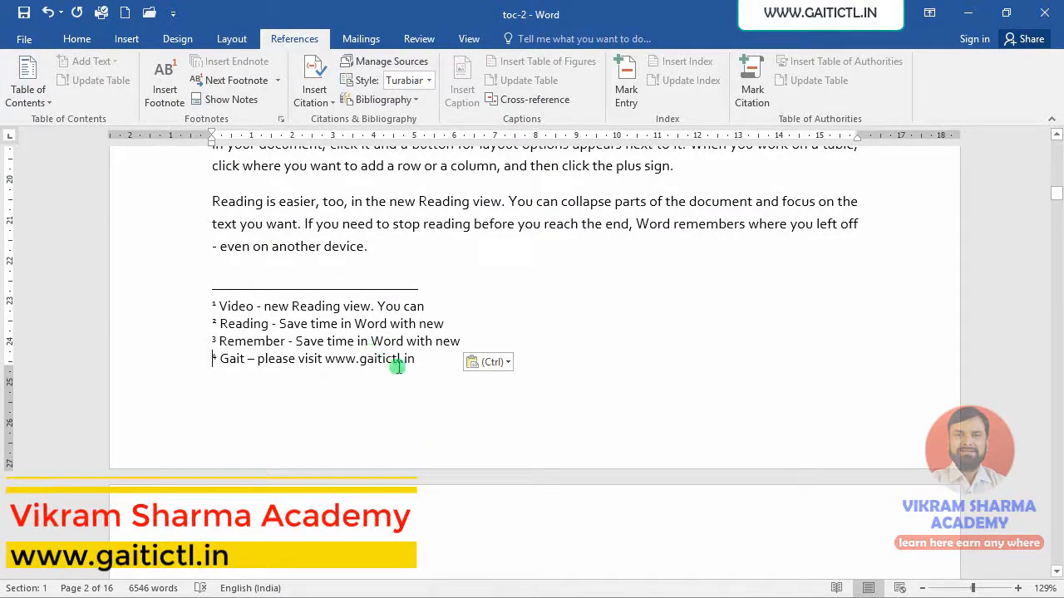
scroll(450, 393, down, 15)
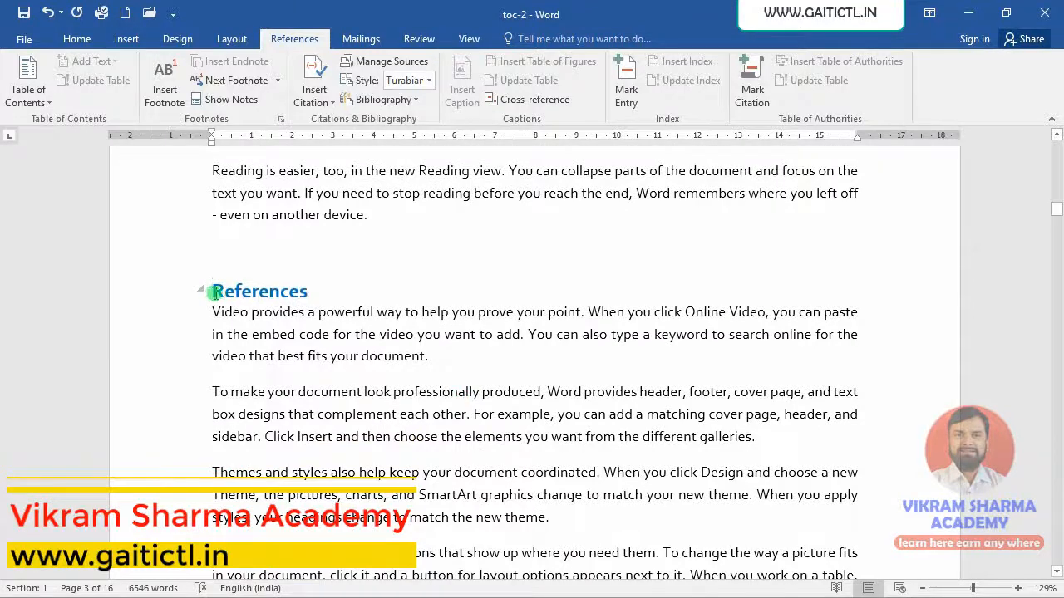
drag(209, 293, 304, 291)
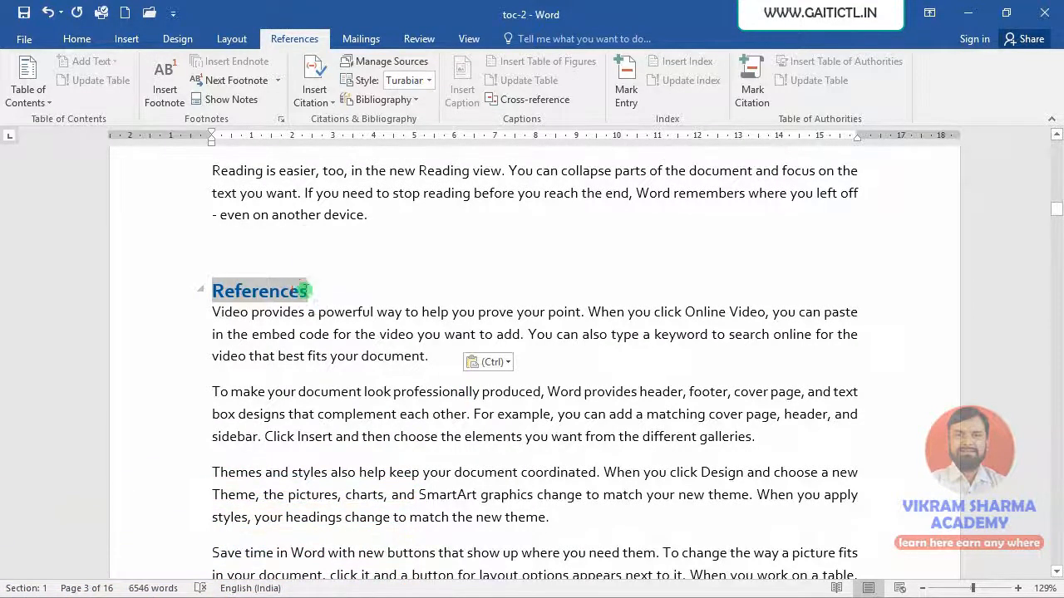
click(166, 104)
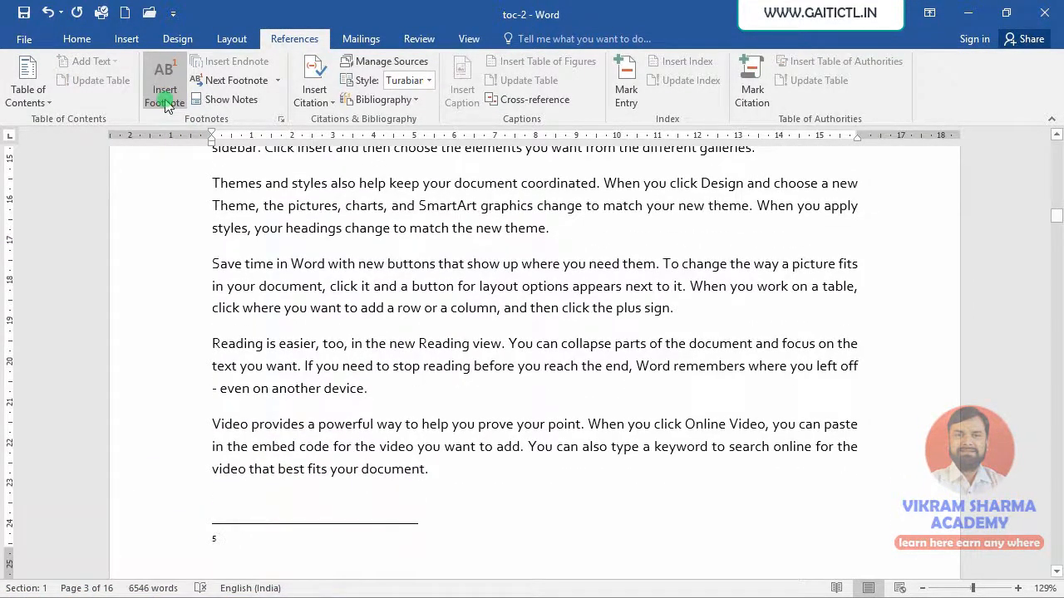
text(re)
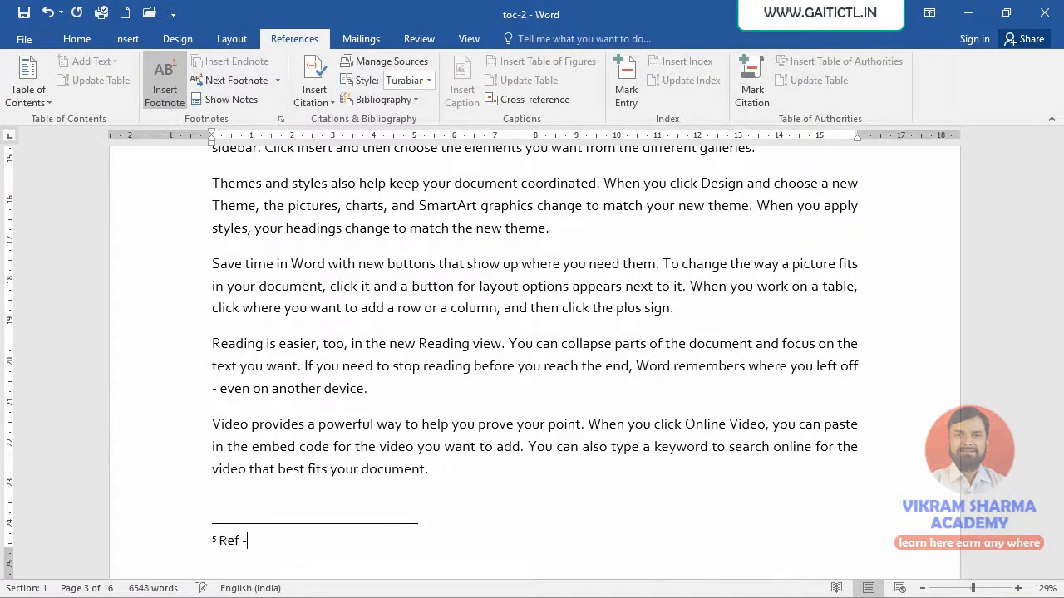
text(Save time in Word with new)
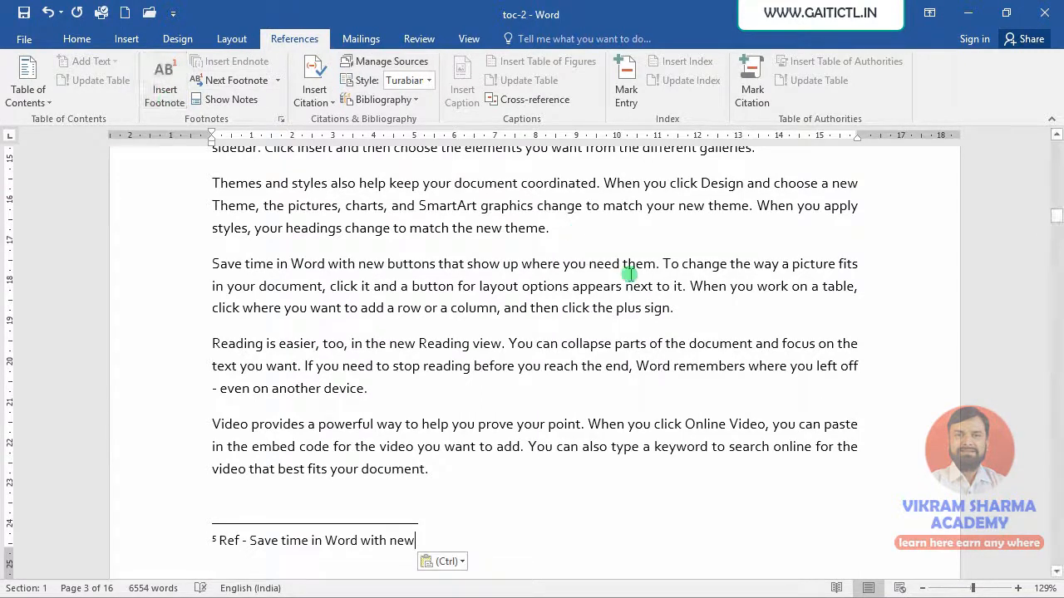
Add a footnote to the word "Design" in the Themes paragraph under References, reading "Des - Save time in Word with new".
double_click(719, 181)
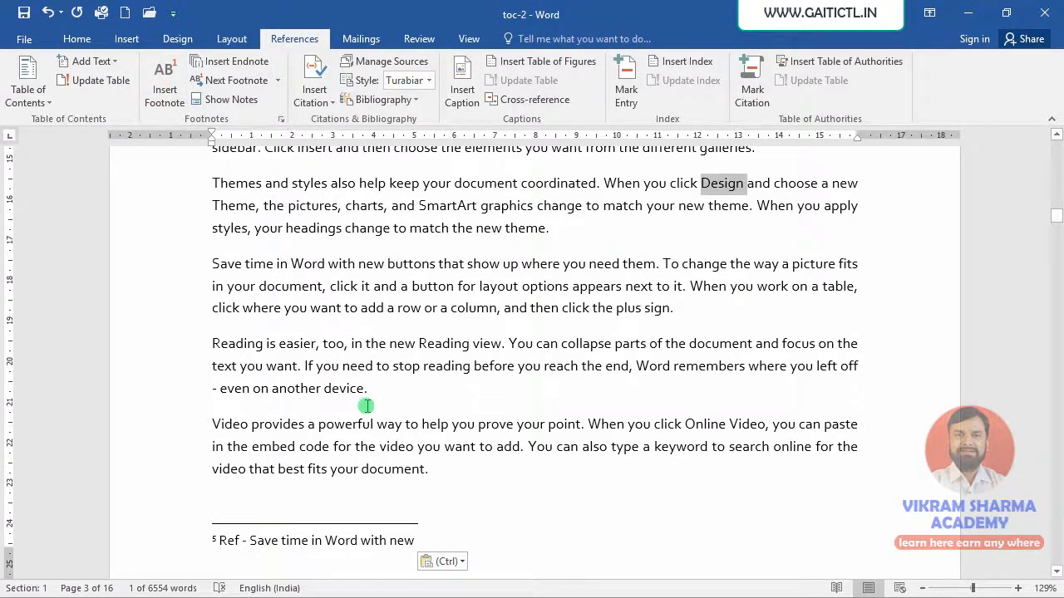
key(ctrl+alt+f)
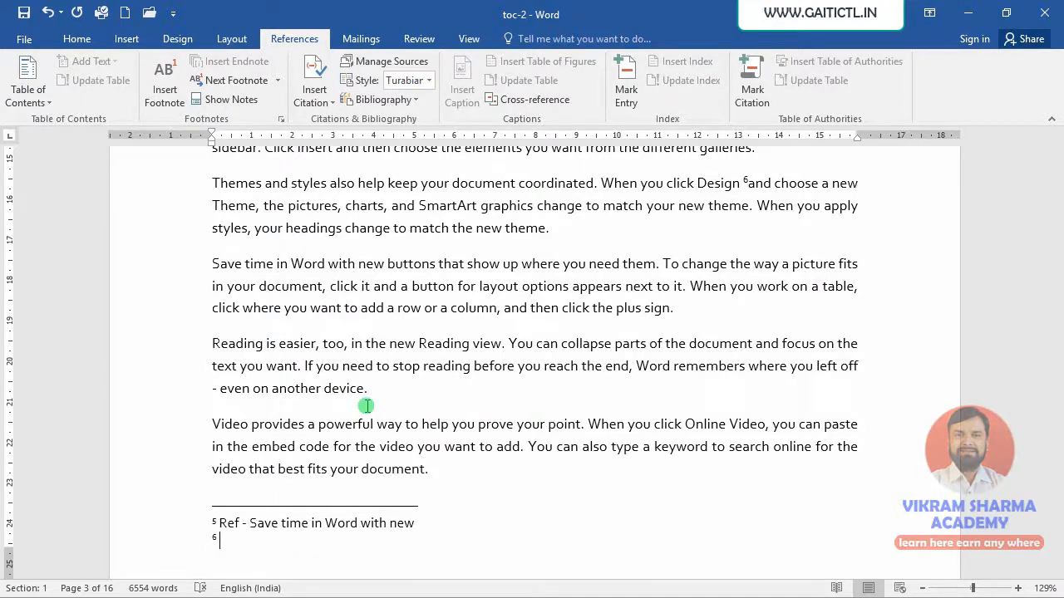
text(d)
text(Save time in Word with new)
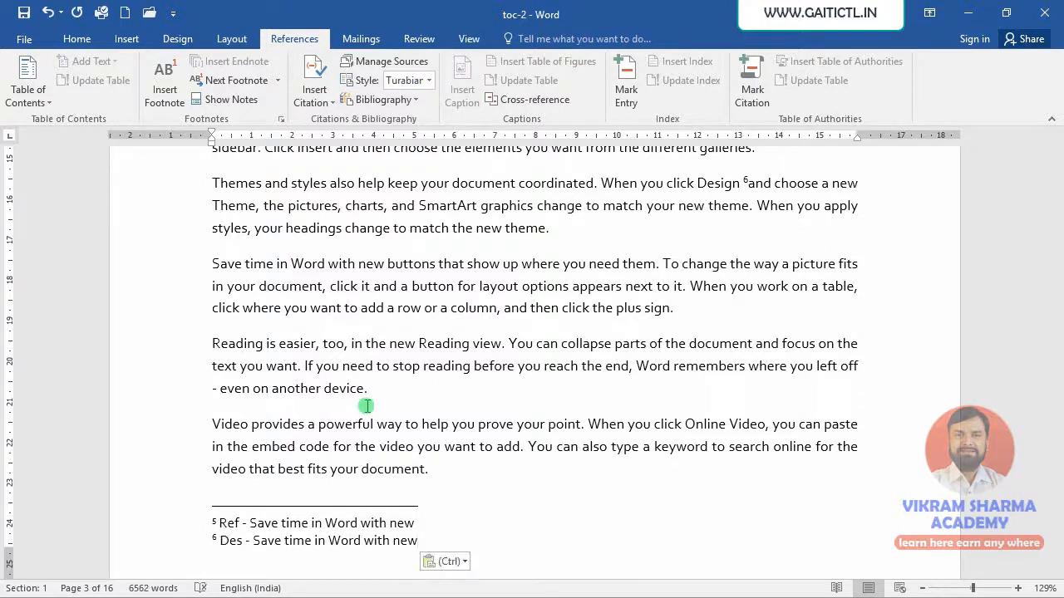
click(373, 394)
Add a footnote to the word "buttons" in the first "Save time in Word" paragraph on page 4, reading "Gait – k;lk;lk ;l k".
scroll(378, 434, down, 9)
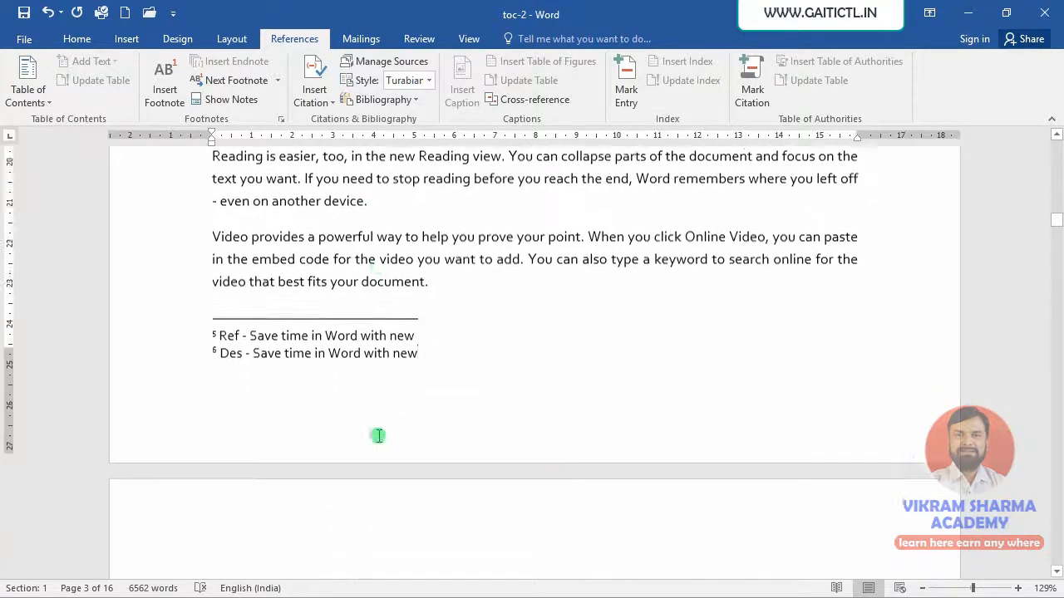
double_click(416, 293)
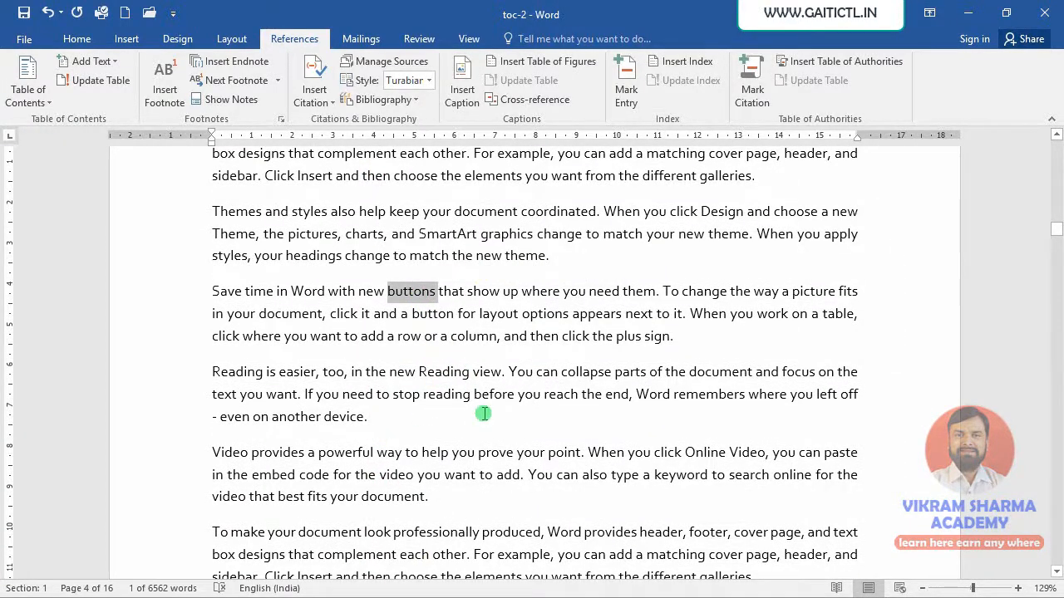
key(ctrl+alt+f)
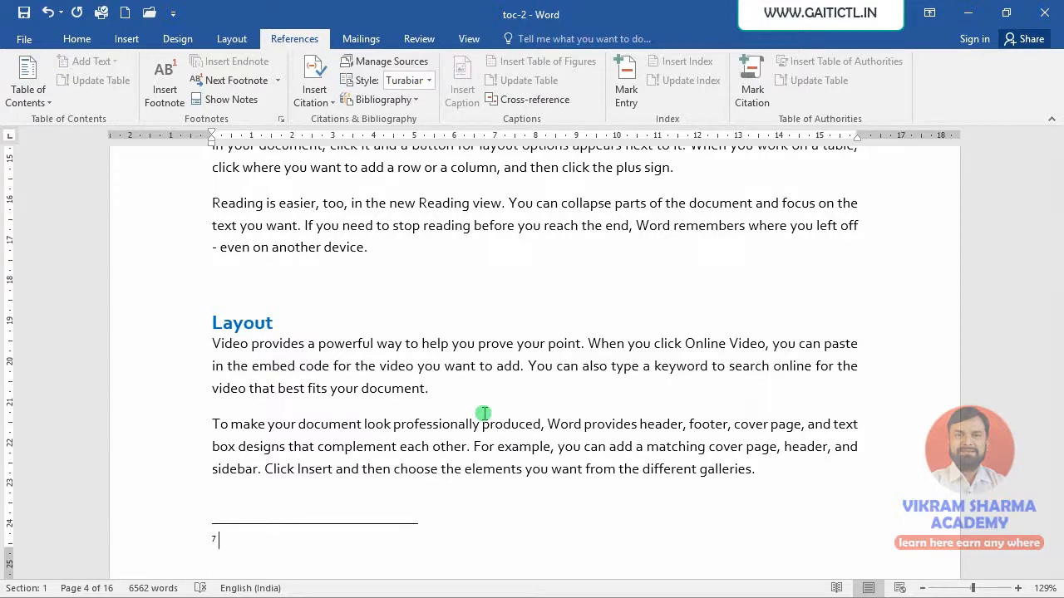
text(g)
text(ait )
text(- k;lk;lk ;l k)
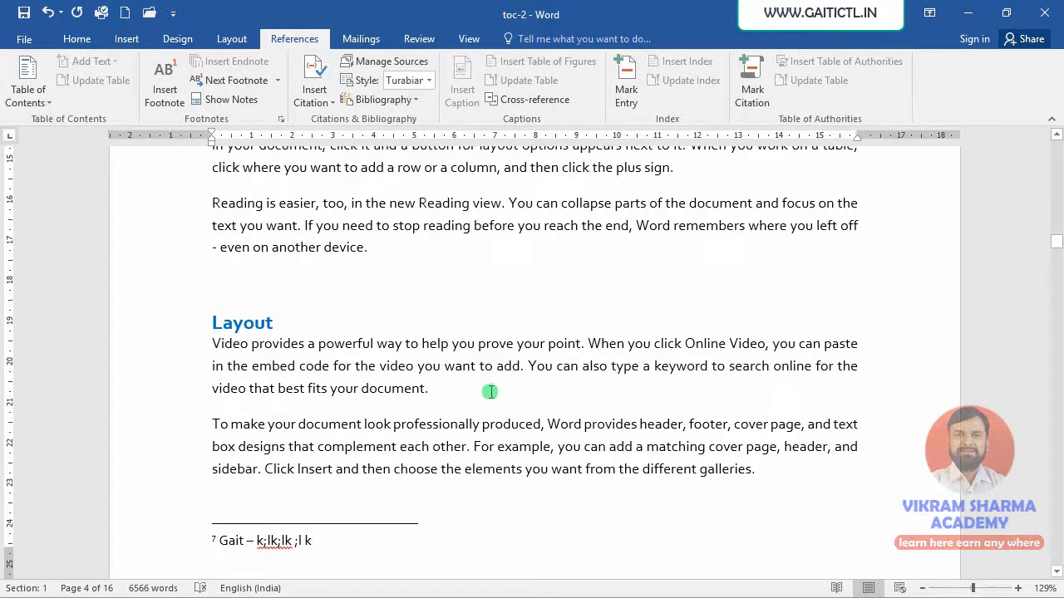
Review the footnote references and the notes at the foot of the first pages, both in a multi-page overview and close up.
scroll(486, 378, up, 5)
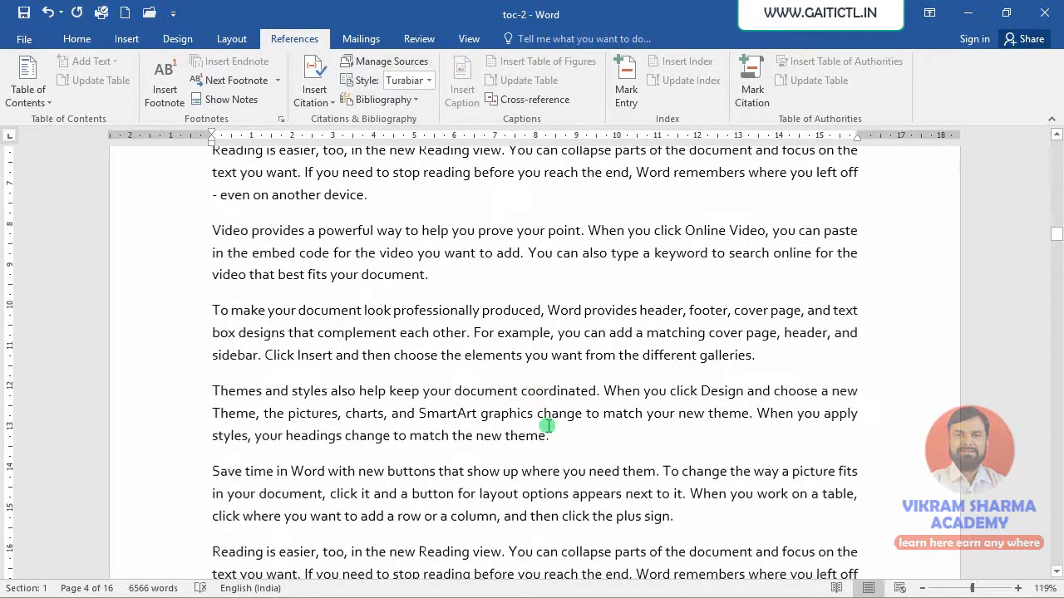
ctrl+scroll(546, 428, down, 7)
ctrl+scroll(546, 428, down, 2)
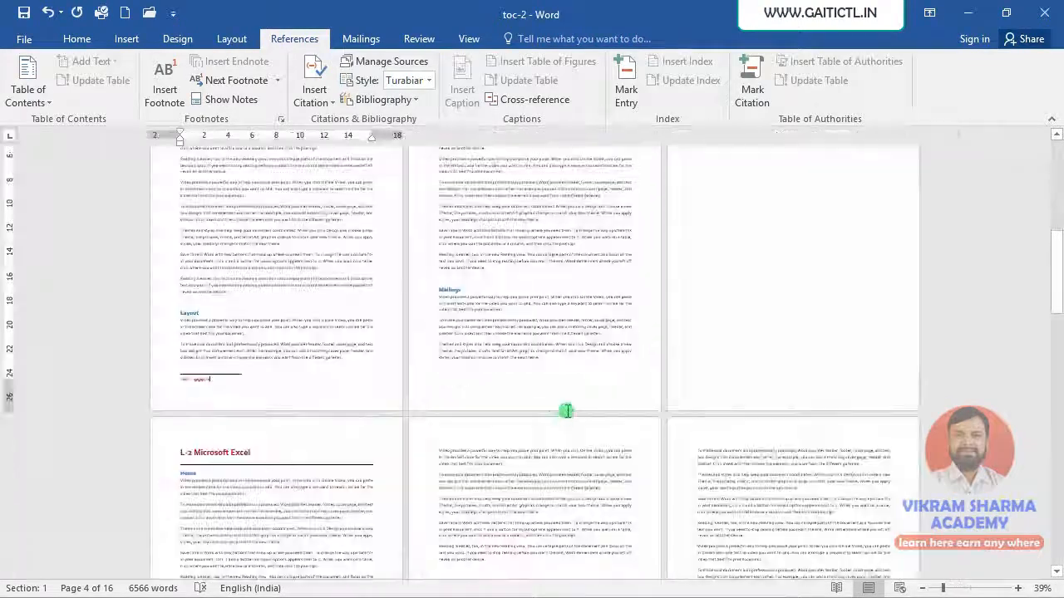
scroll(354, 418, up, 10)
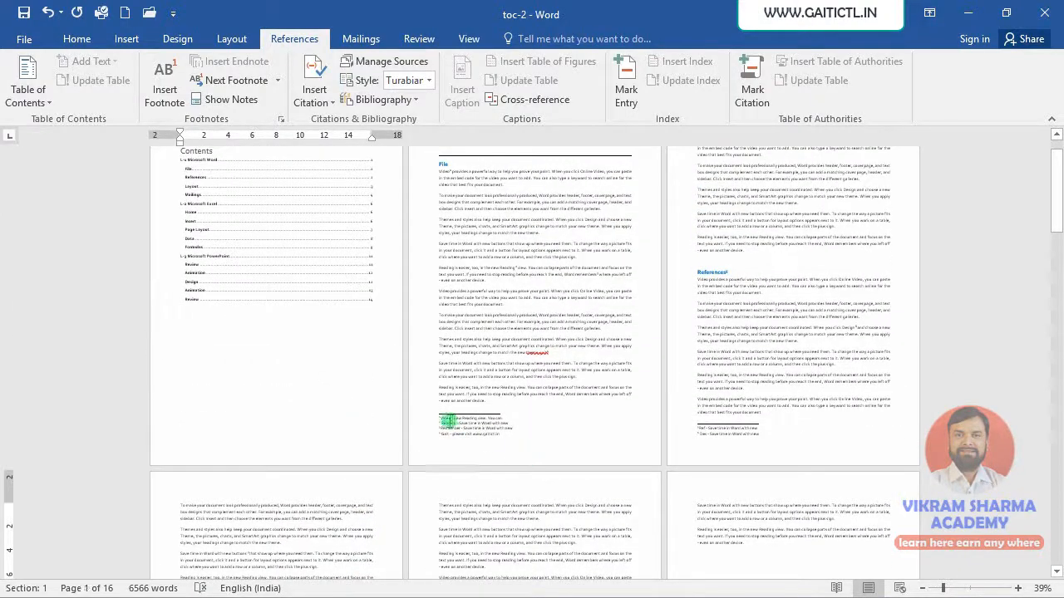
ctrl+scroll(524, 445, up, 3)
scroll(667, 496, down, 3)
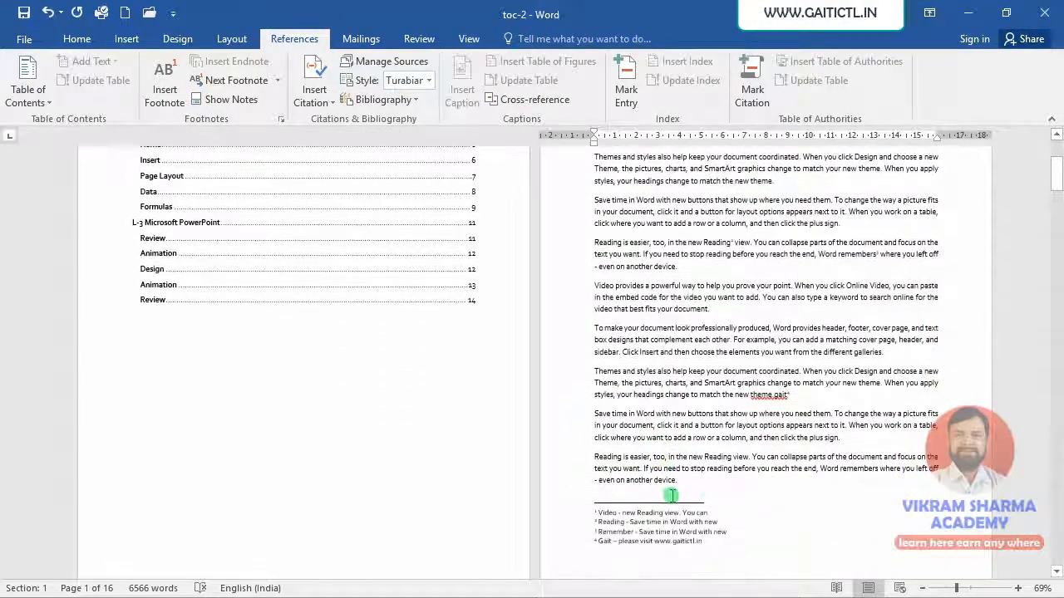
ctrl+scroll(747, 483, down, 3)
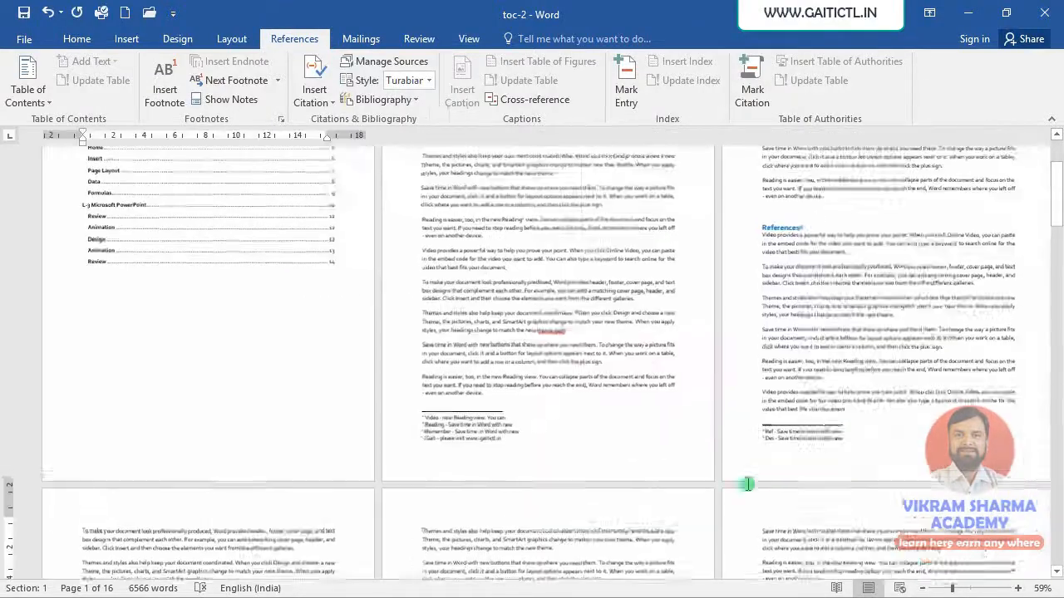
ctrl+scroll(743, 485, up, 5)
scroll(633, 453, down, 10)
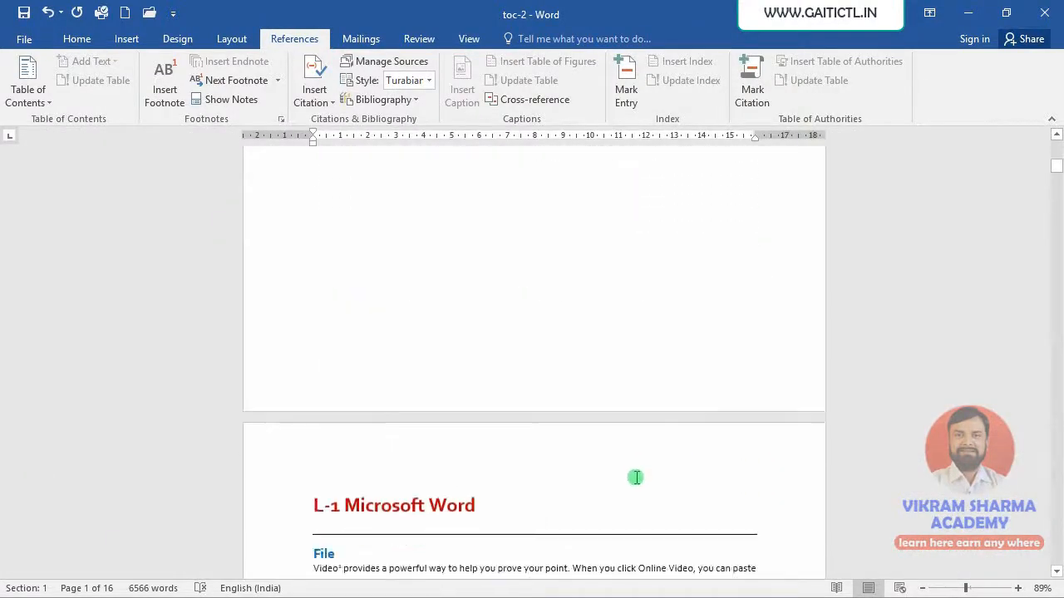
scroll(642, 499, down, 12)
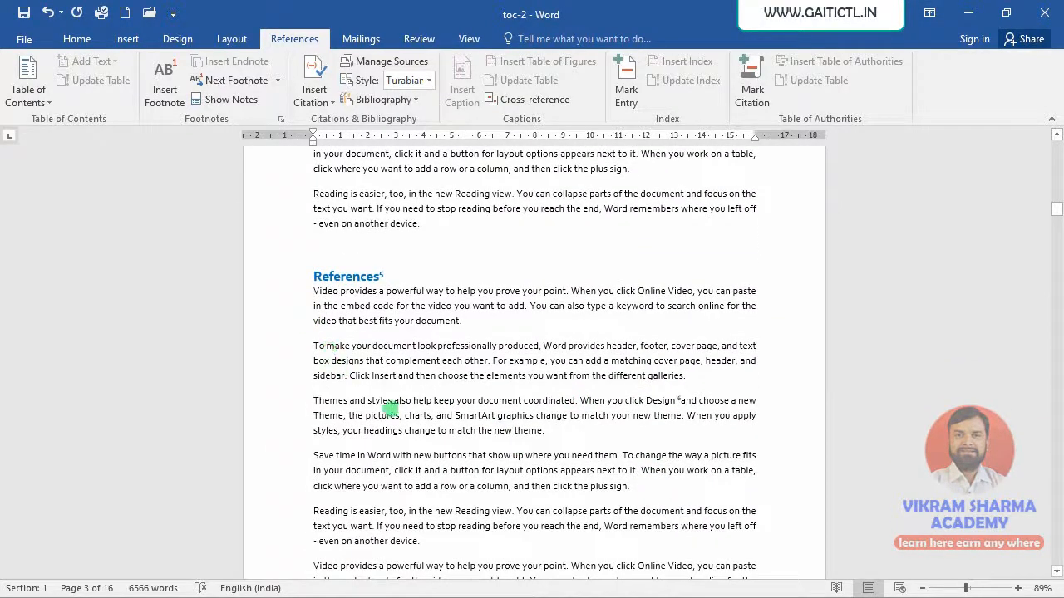
scroll(397, 427, up, 4)
scroll(398, 427, up, 5)
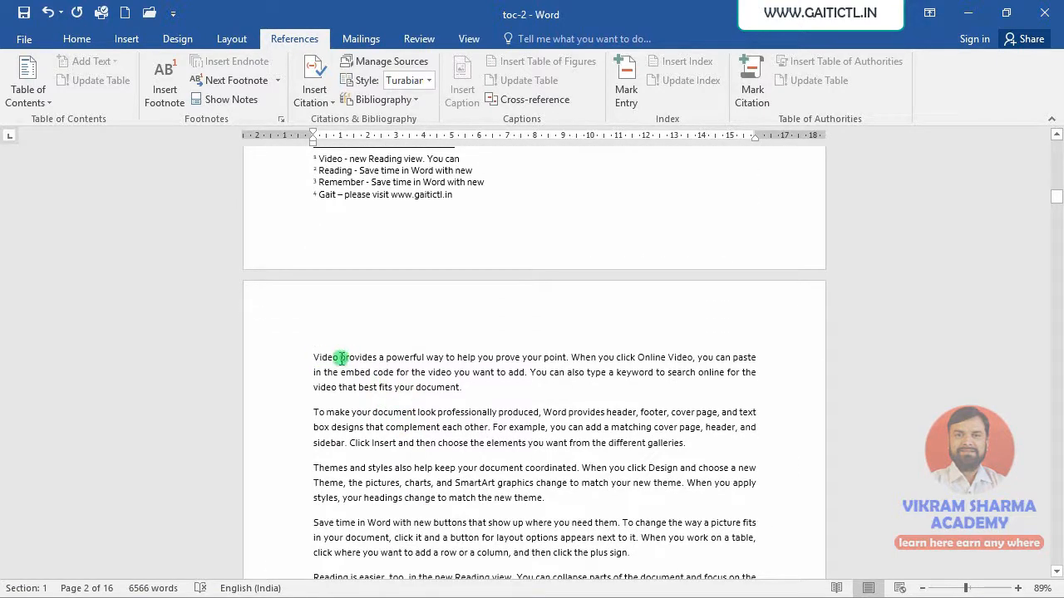
Add an endnote to the word "provides" in the first line of page 3, with the phrase "Save time in Word with new" pasted twice.
mouse_move(341, 359)
mouse_down()
mouse_move(375, 359)
mouse_move(340, 359)
mouse_up()
click(375, 356)
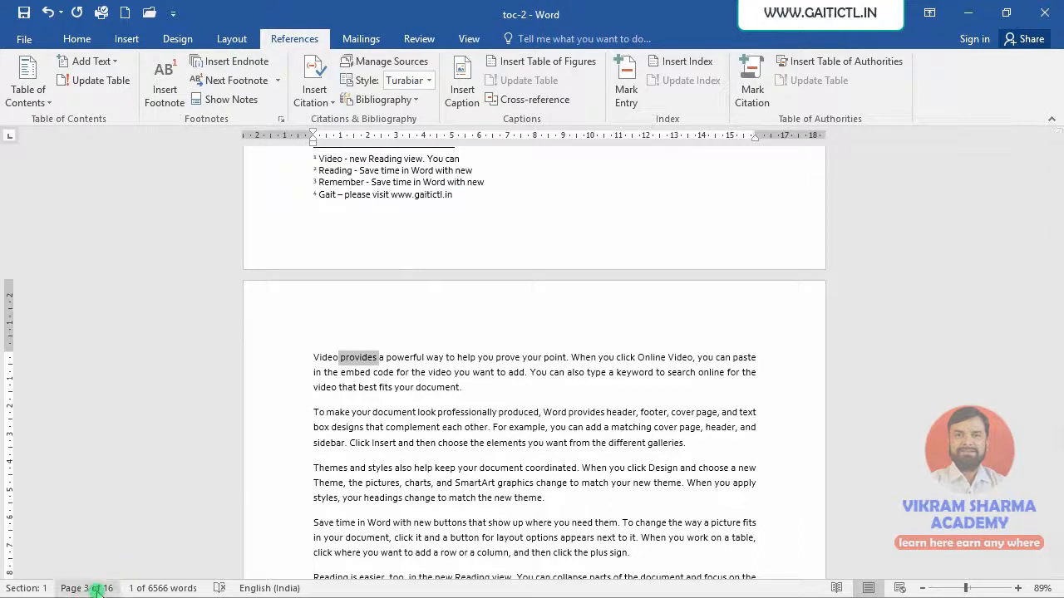
click(355, 358)
double_click(342, 358)
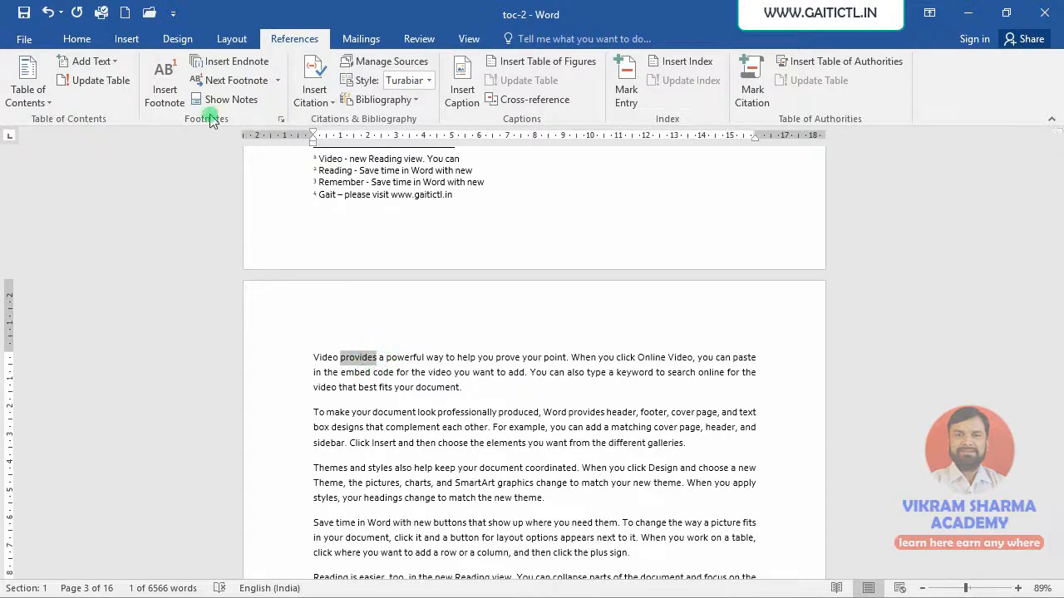
click(243, 66)
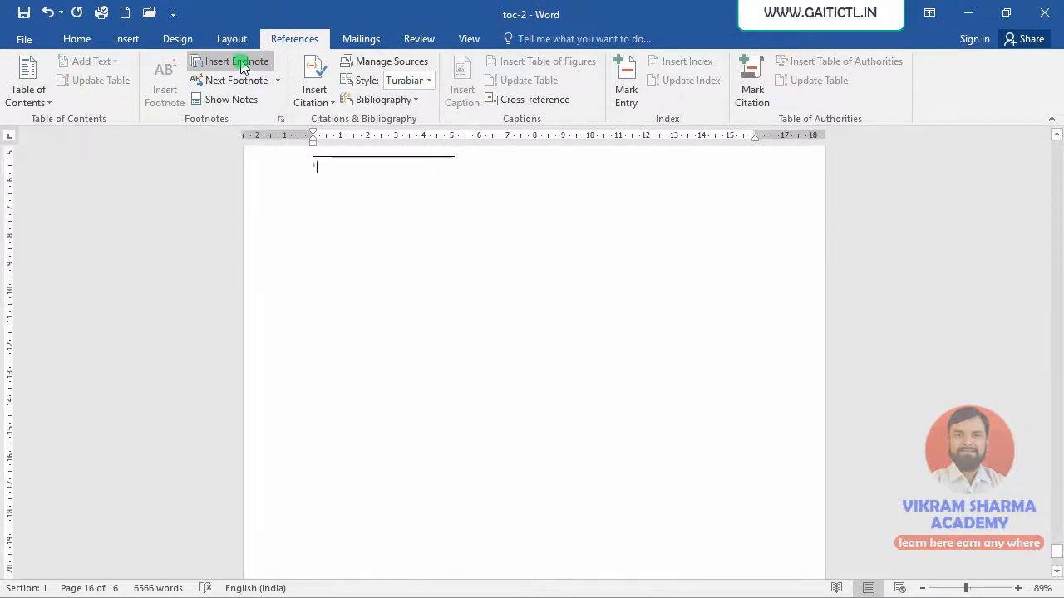
text(Save time in Word with new)
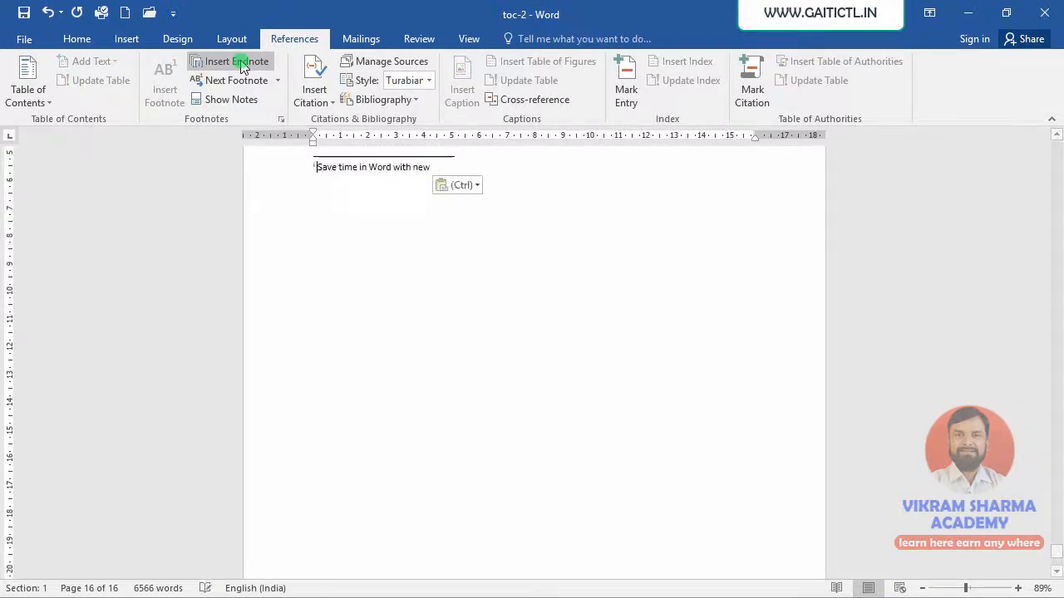
text(Save time in Word with new)
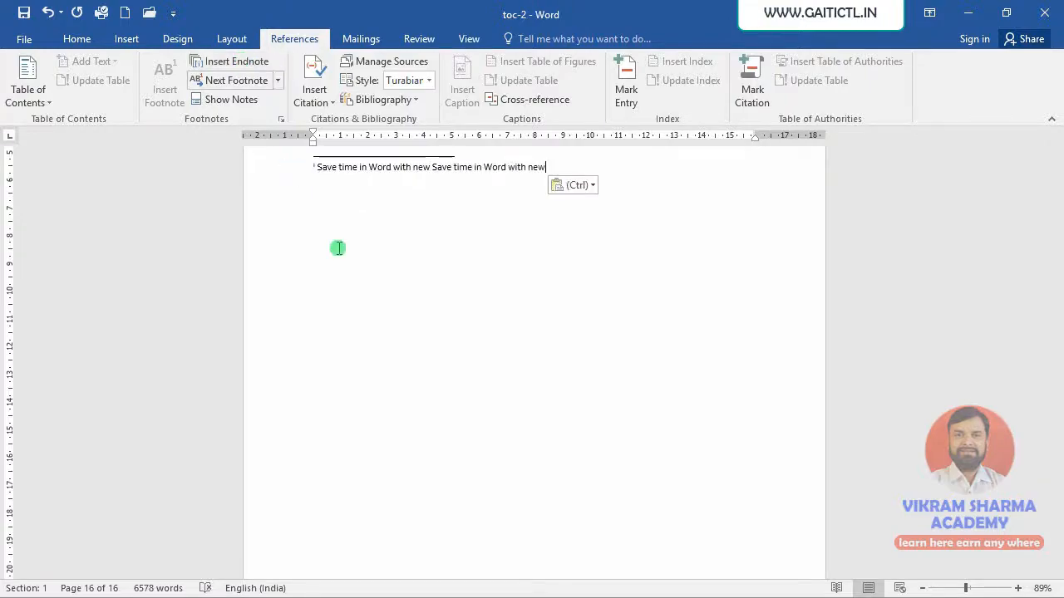
Add an endnote to the "Animation" heading on page 14, starting its text with "Reference -".
scroll(382, 383, up, 10)
scroll(409, 384, up, 15)
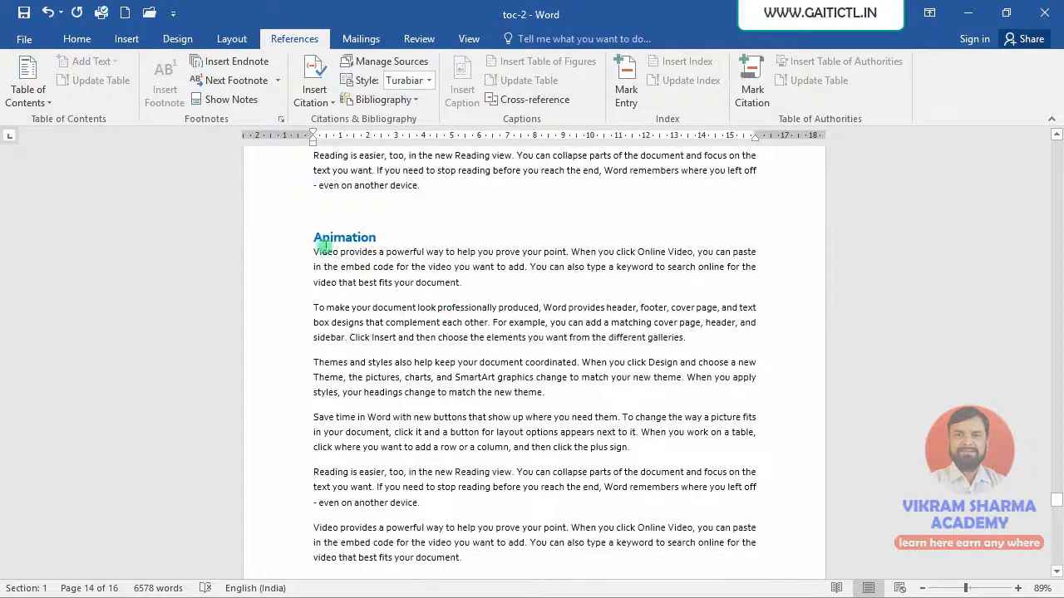
drag(313, 239, 378, 243)
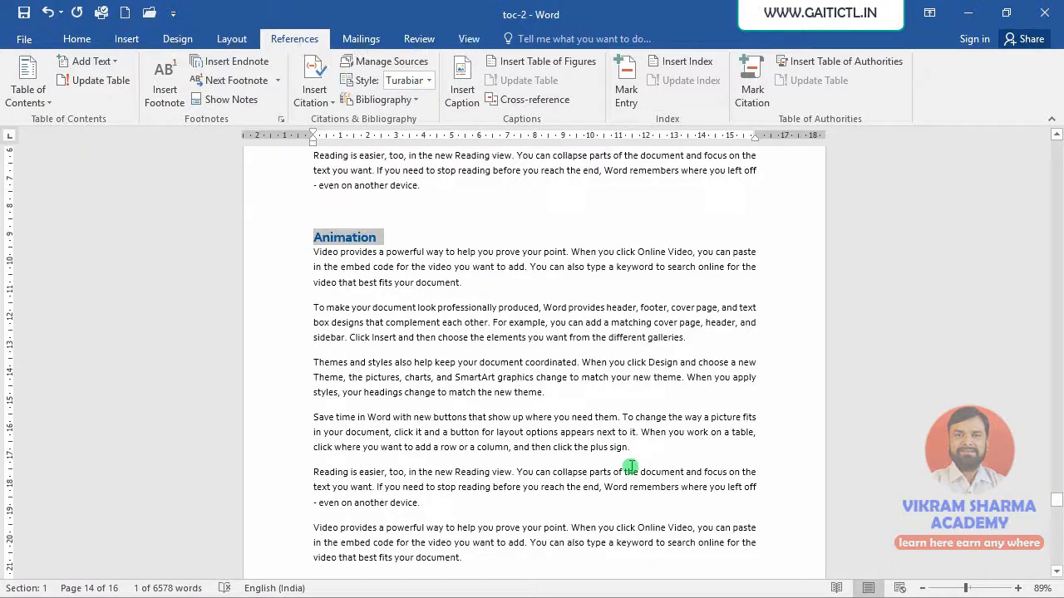
key(ctrl+alt+d)
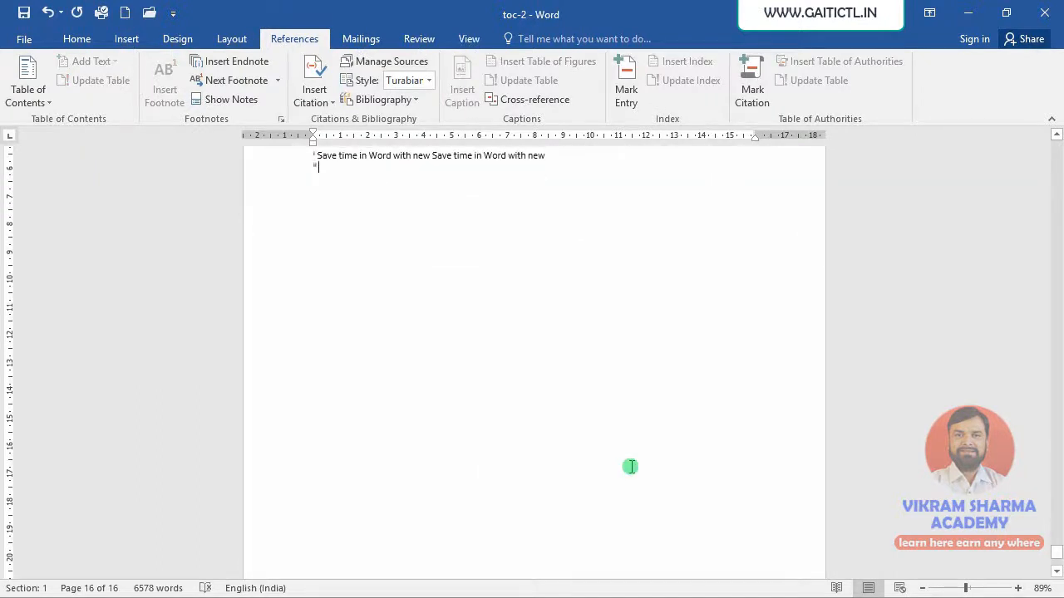
text(ref)
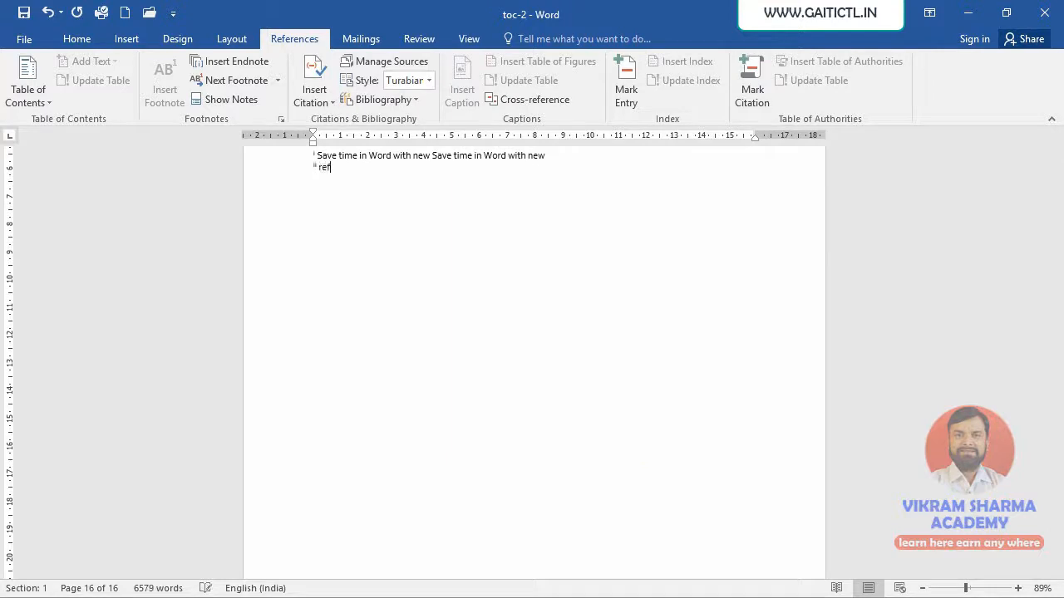
text(erence -)
Complete the "Reference -" endnote with the phrase "new buttons that show up where" copied from the first paragraph of page 16.
scroll(648, 436, up, 5)
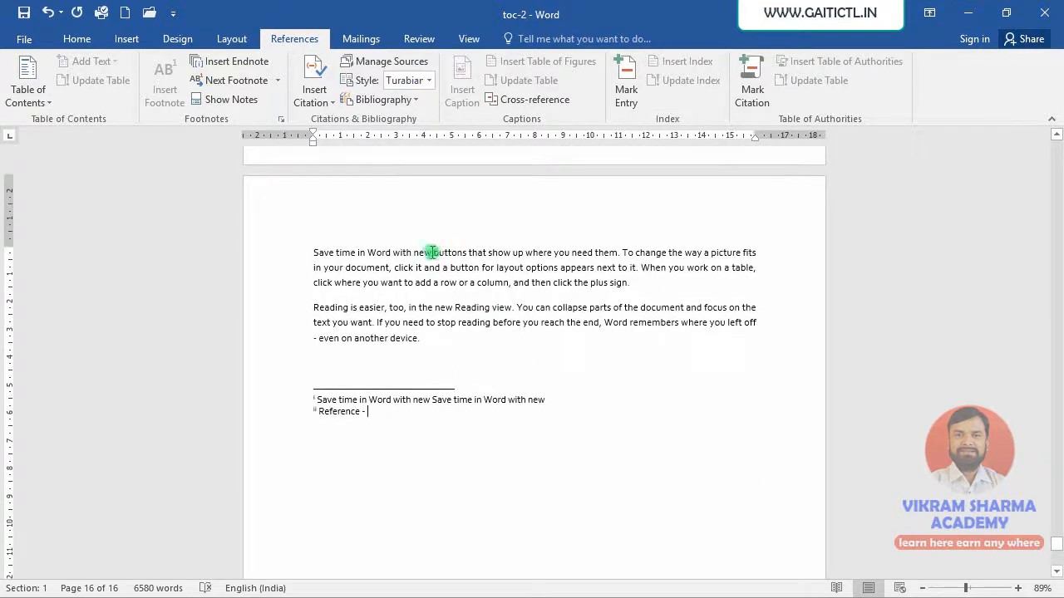
drag(431, 252, 547, 269)
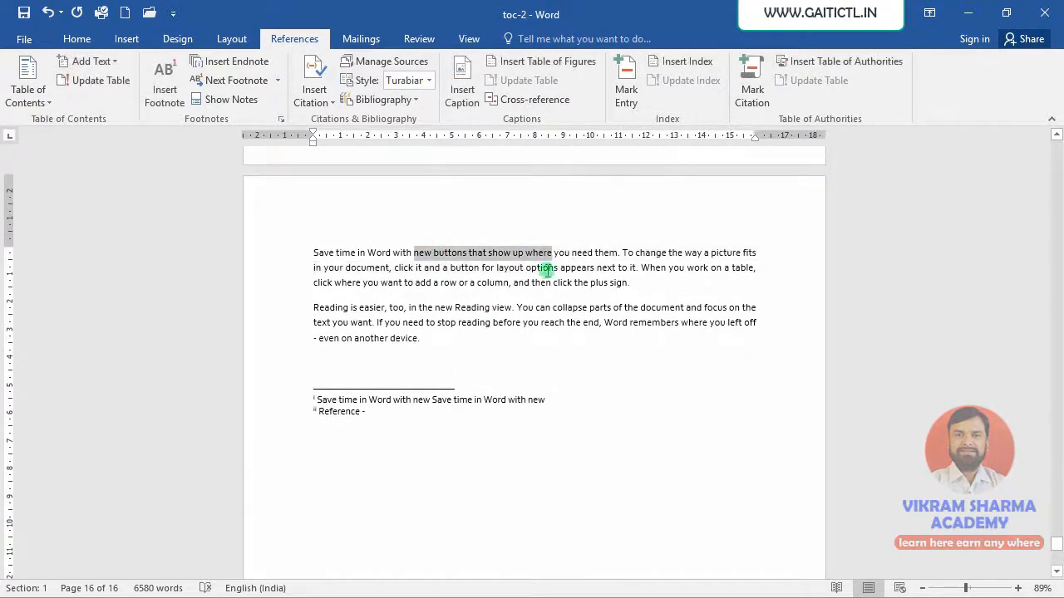
key(ctrl+c)
click(387, 418)
key(ctrl+v)
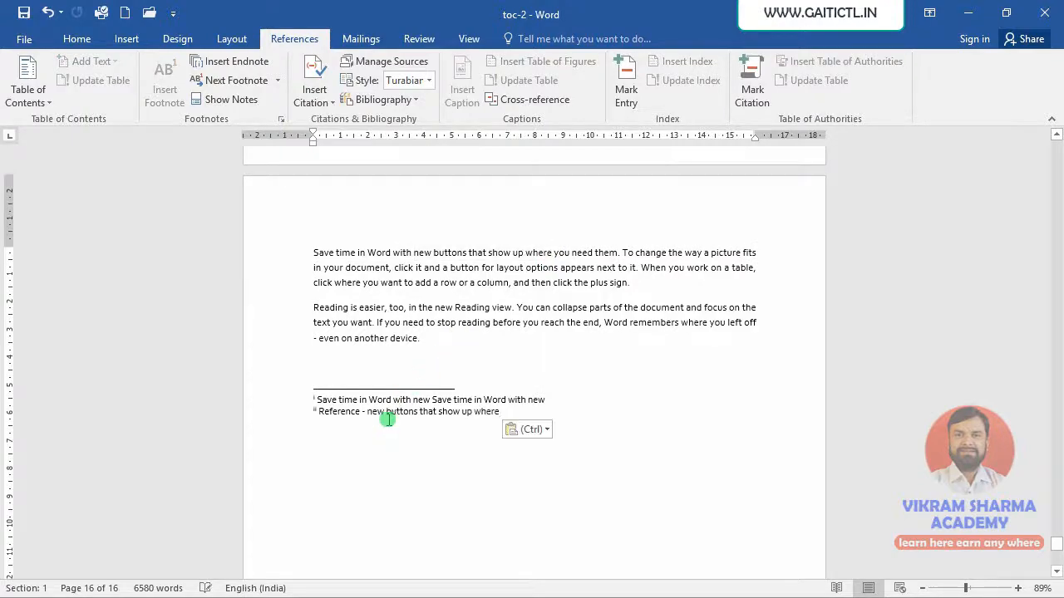
Add an endnote to "Microsoft PowerPoint" in the L-3 heading, reading "Ppt -" followed by "new buttons that show up where" pasted twice.
scroll(463, 404, up, 10)
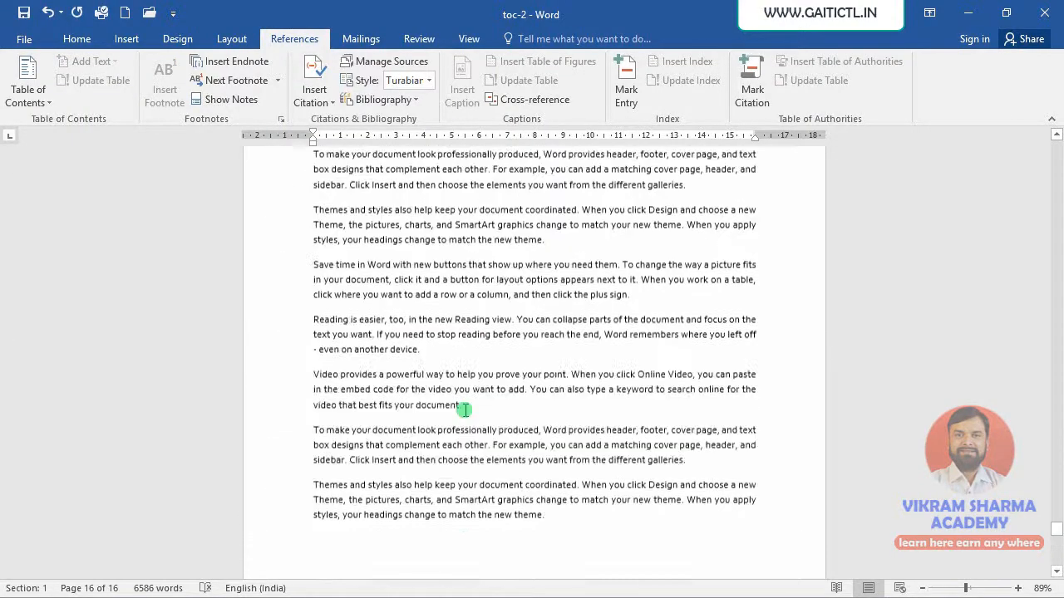
scroll(464, 408, up, 15)
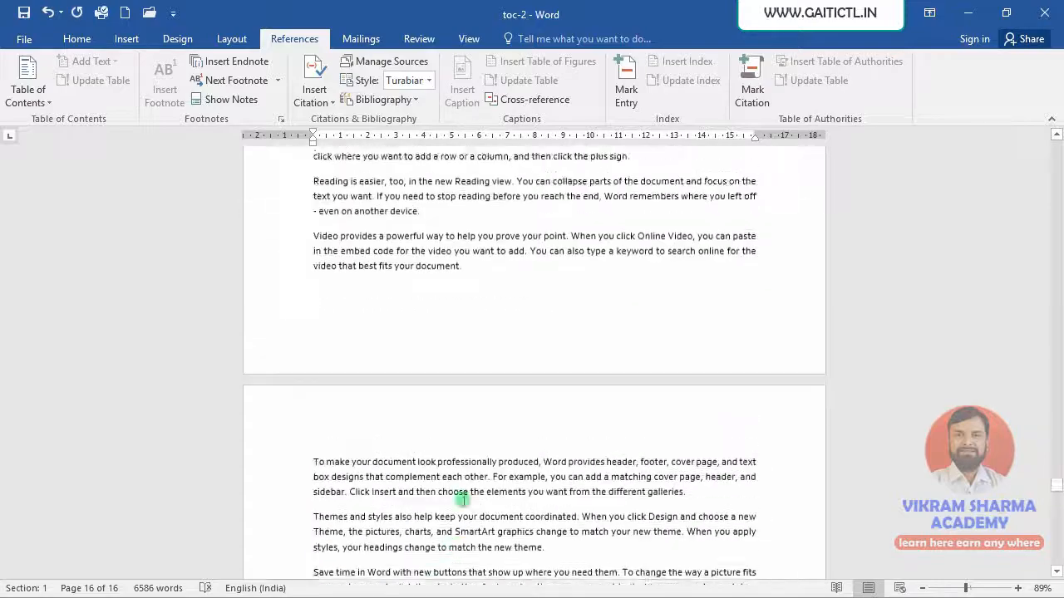
scroll(465, 494, up, 15)
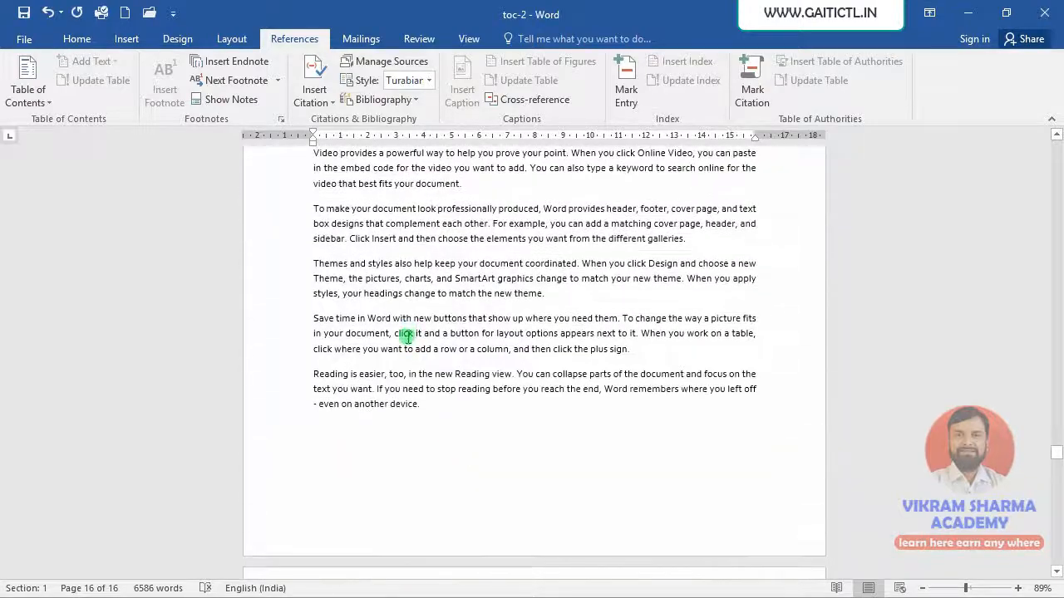
scroll(399, 361, up, 5)
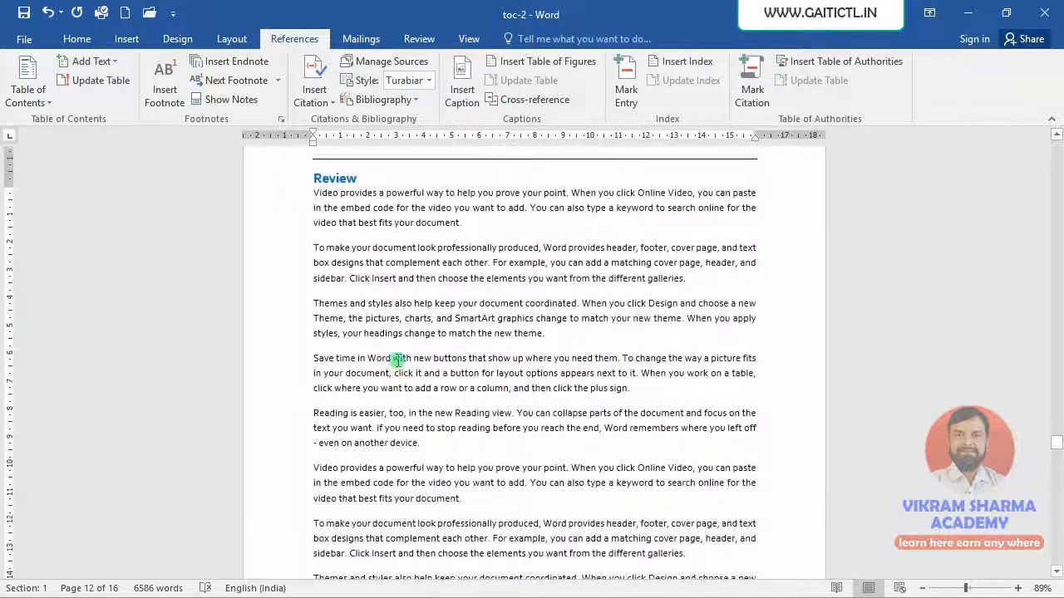
scroll(397, 361, up, 3)
click(345, 235)
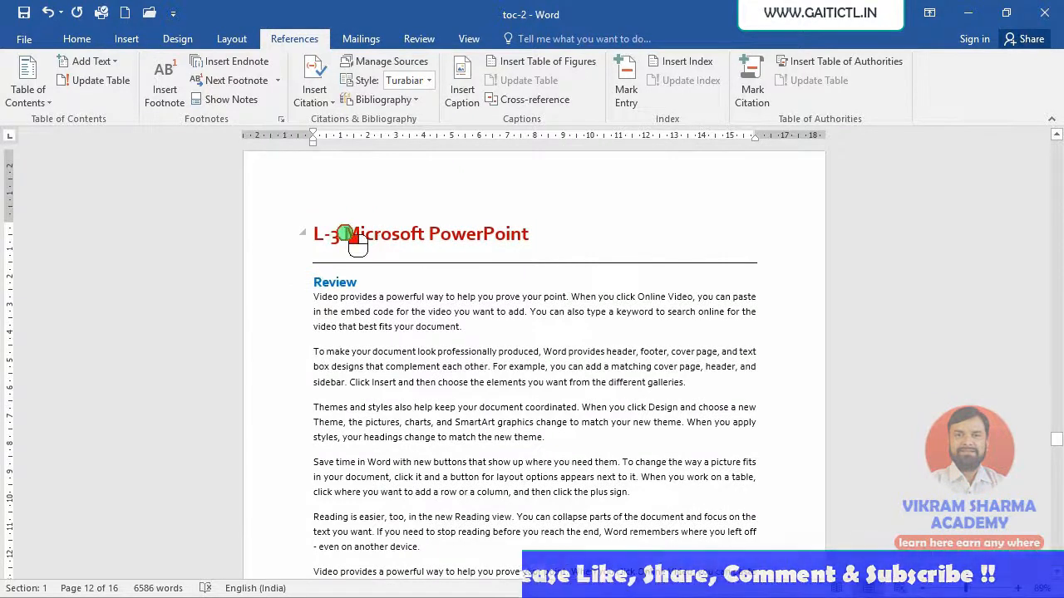
drag(345, 234, 527, 237)
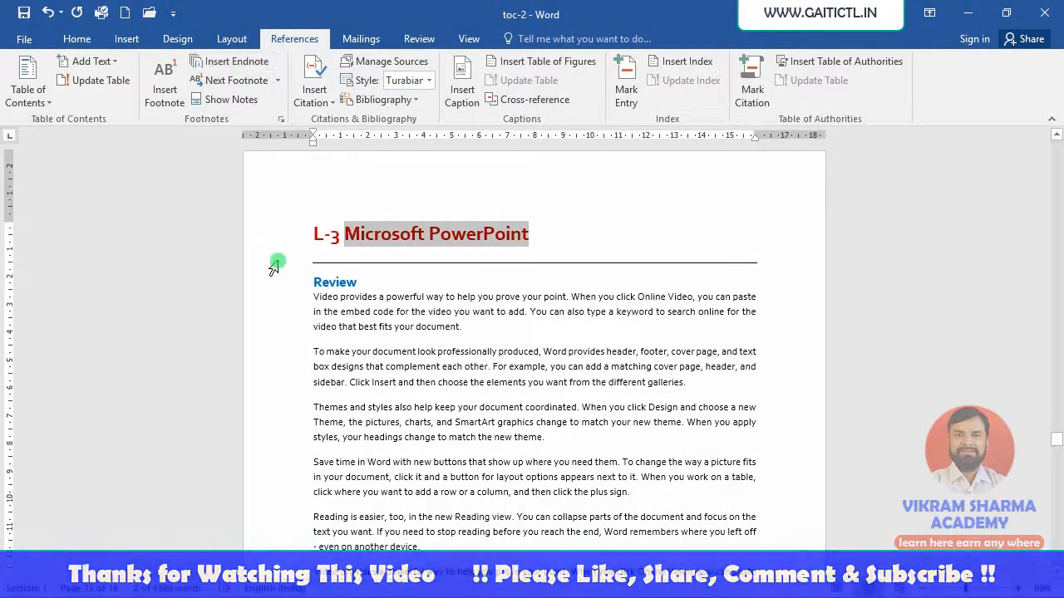
key(ctrl+alt+d)
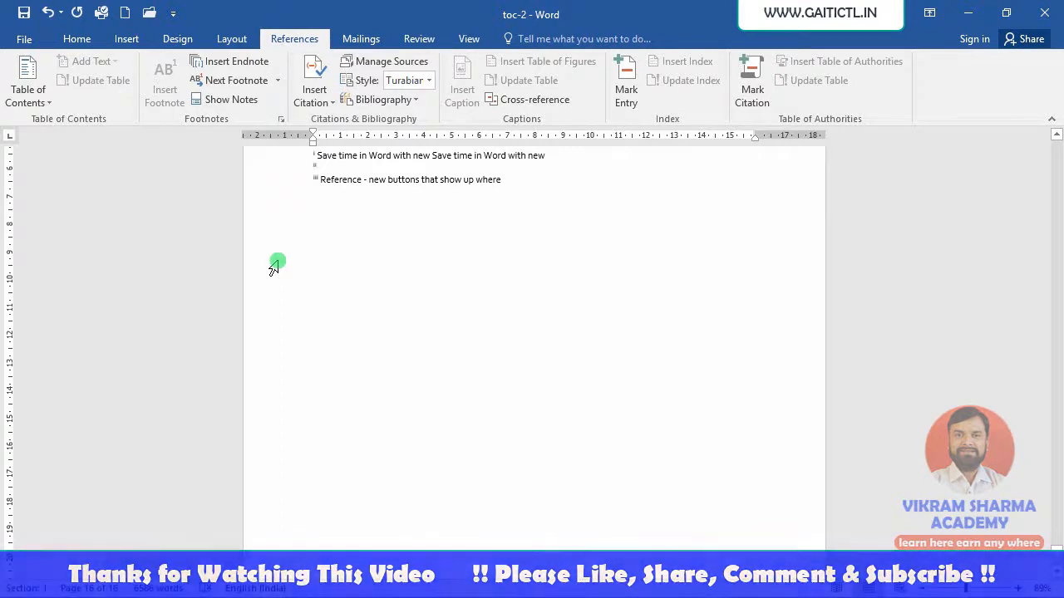
text(ppt)
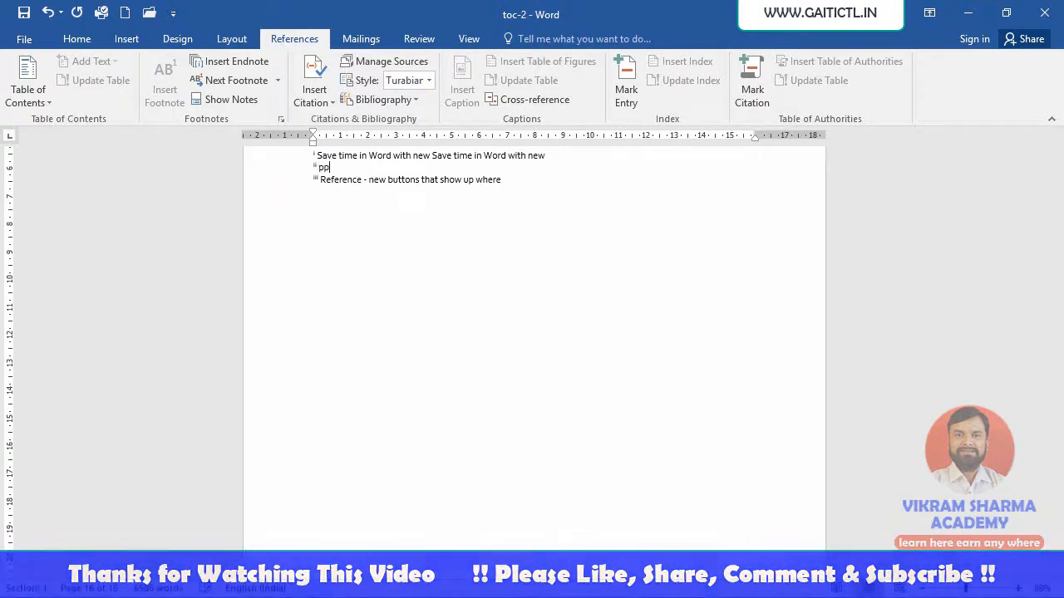
text( -)
key(ctrl+v)
key(ctrl+v)
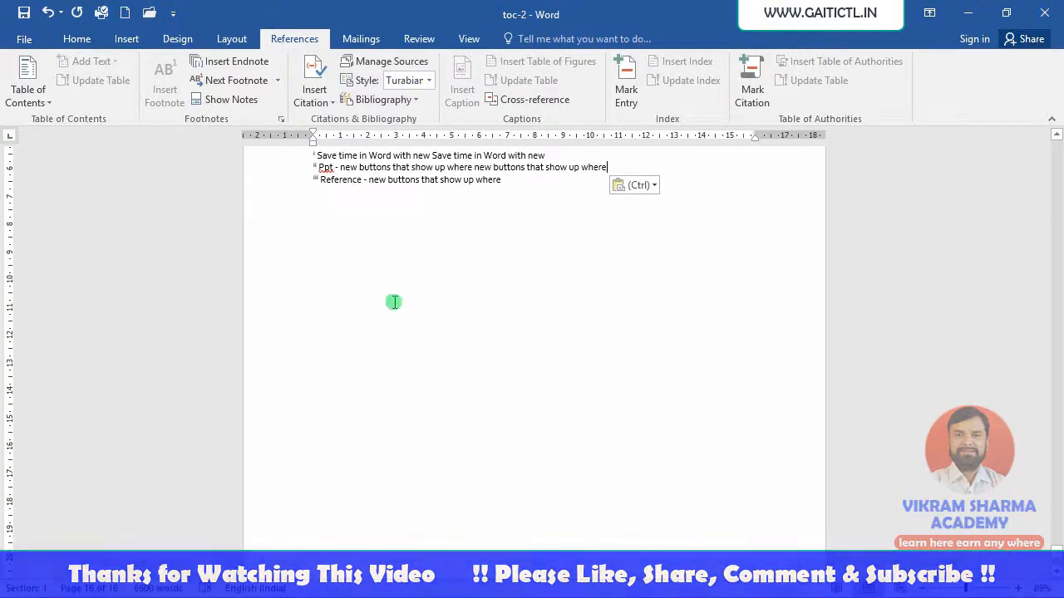
Jump from the first endnote's text on the last page to its reference mark in the document body.
scroll(412, 301, up, 3)
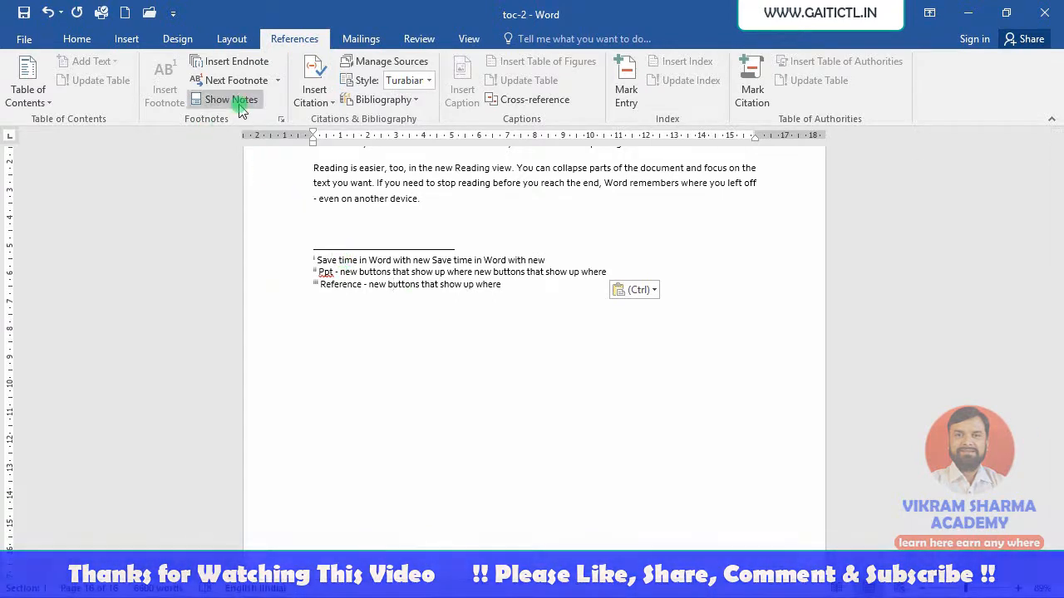
click(339, 287)
click(347, 273)
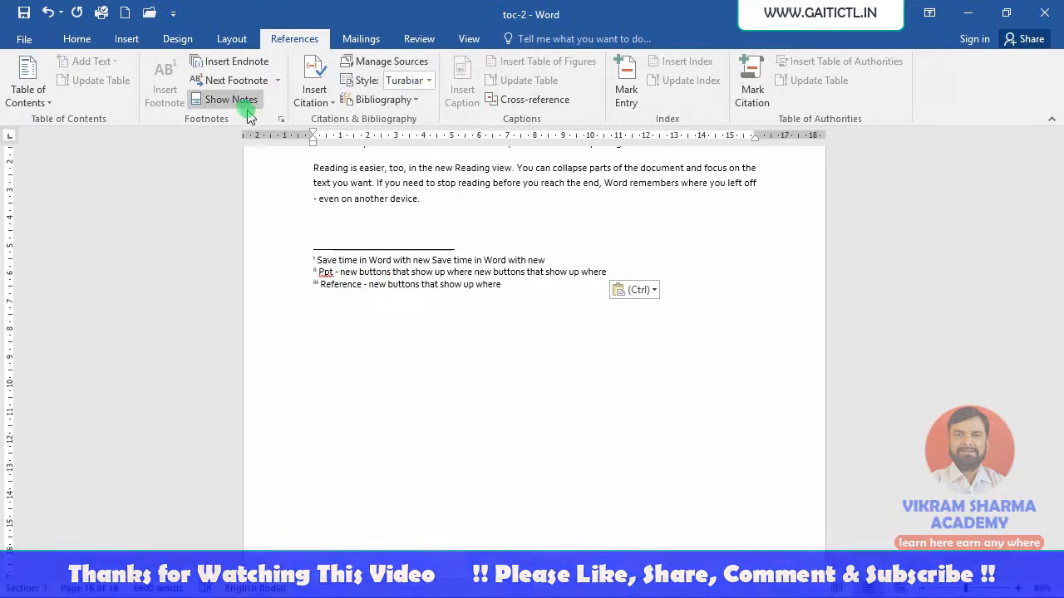
click(404, 275)
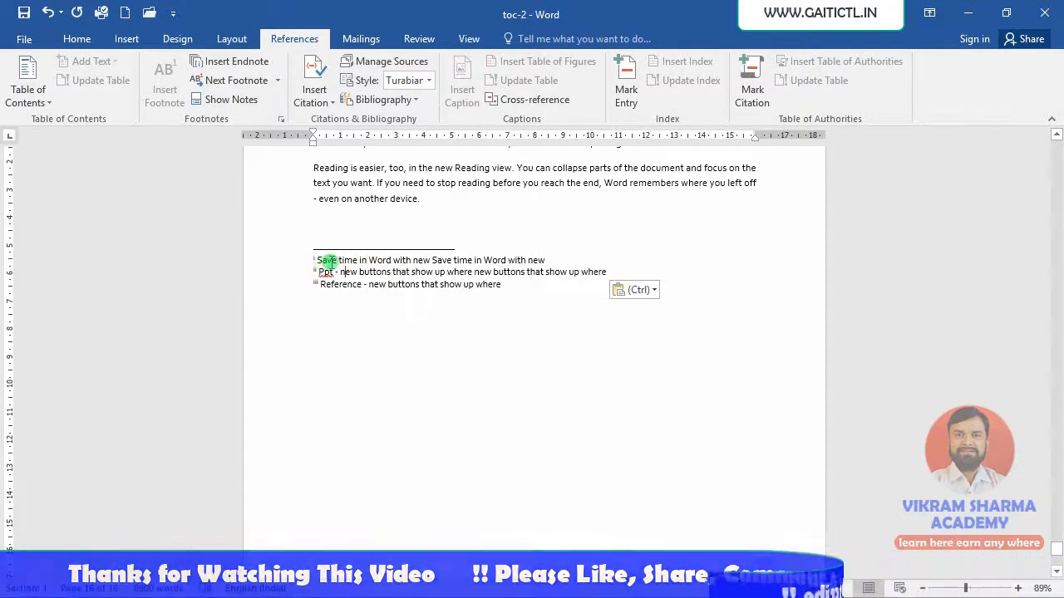
click(328, 261)
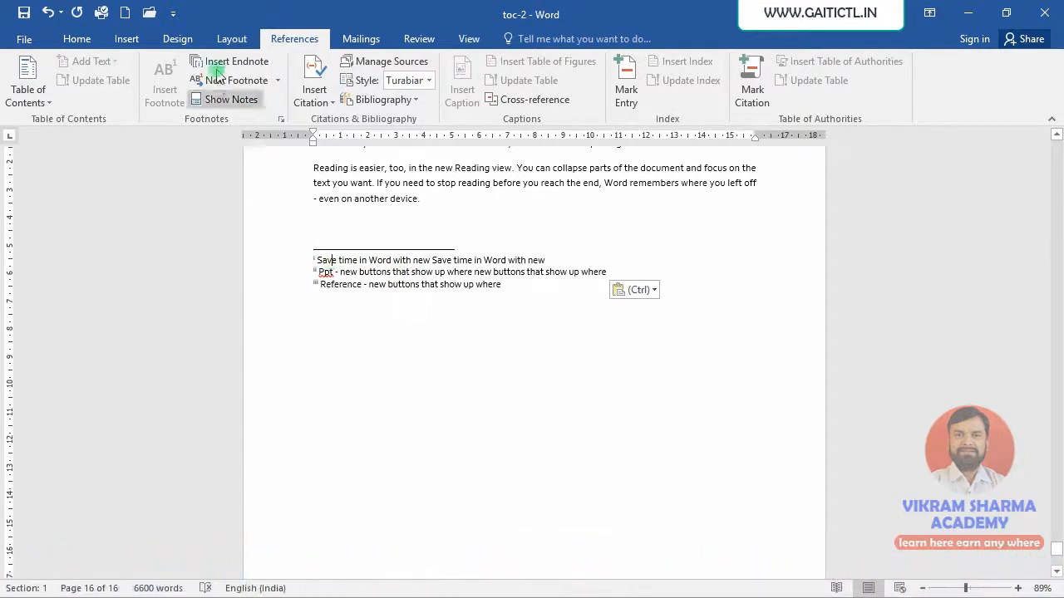
click(215, 100)
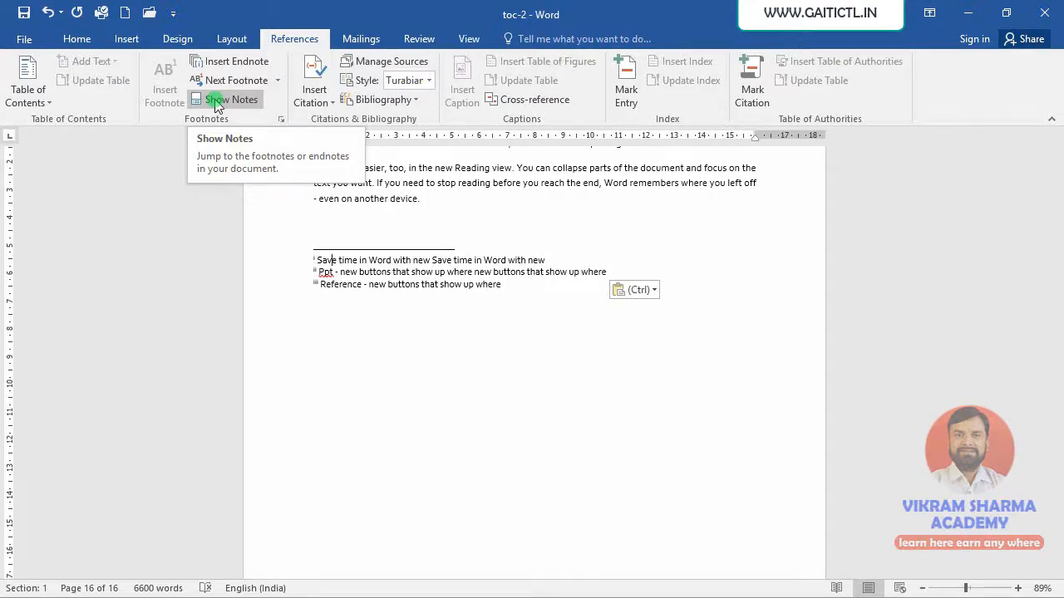
click(215, 102)
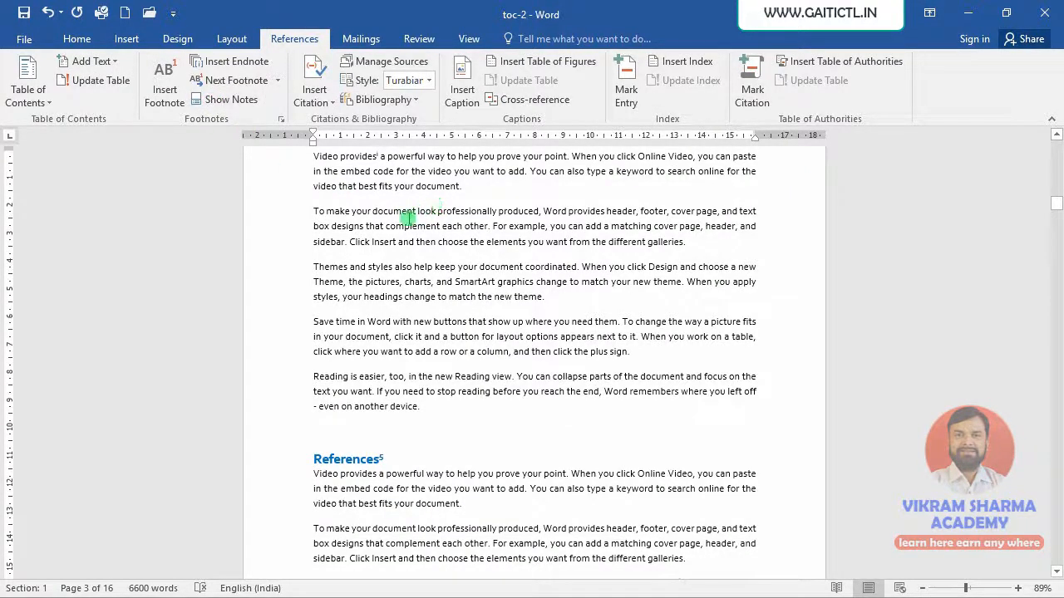
click(378, 158)
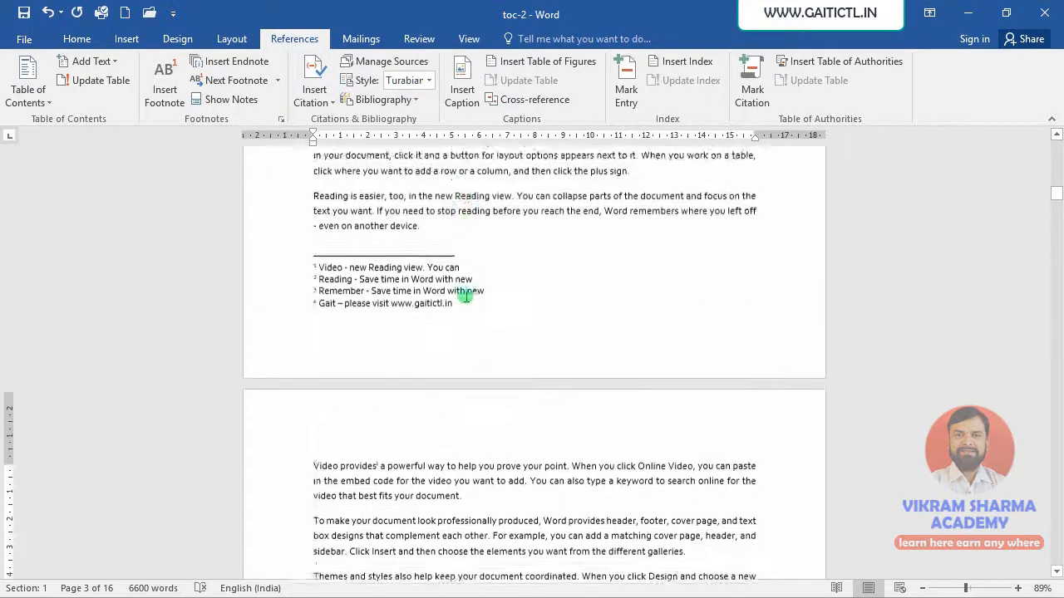
Jump from the "Reading" footnote at the foot of page 2 to its reference mark in the body text.
scroll(465, 294, up, 3)
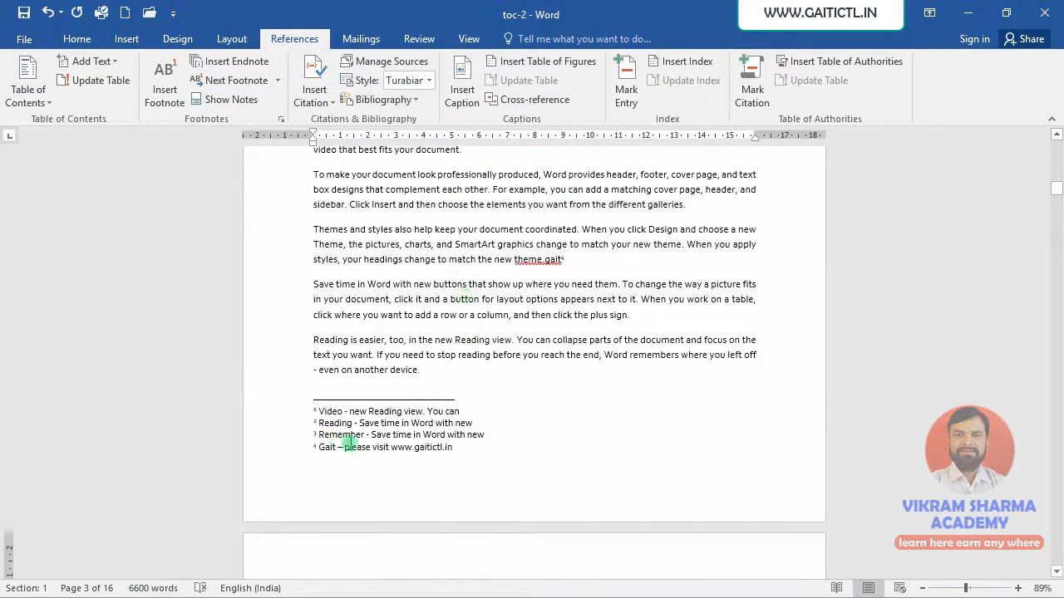
click(386, 423)
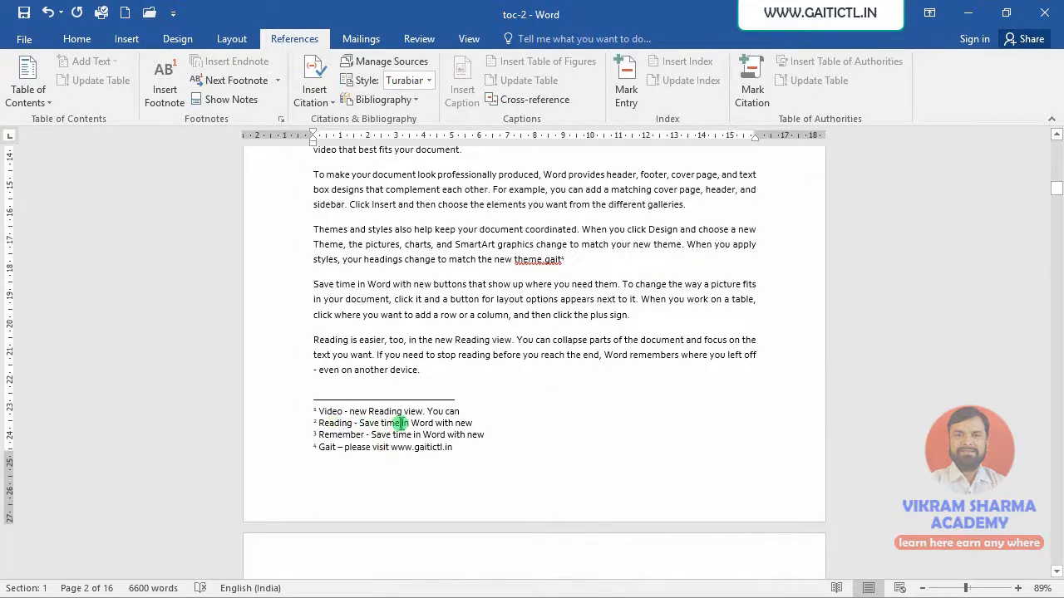
click(341, 423)
click(226, 103)
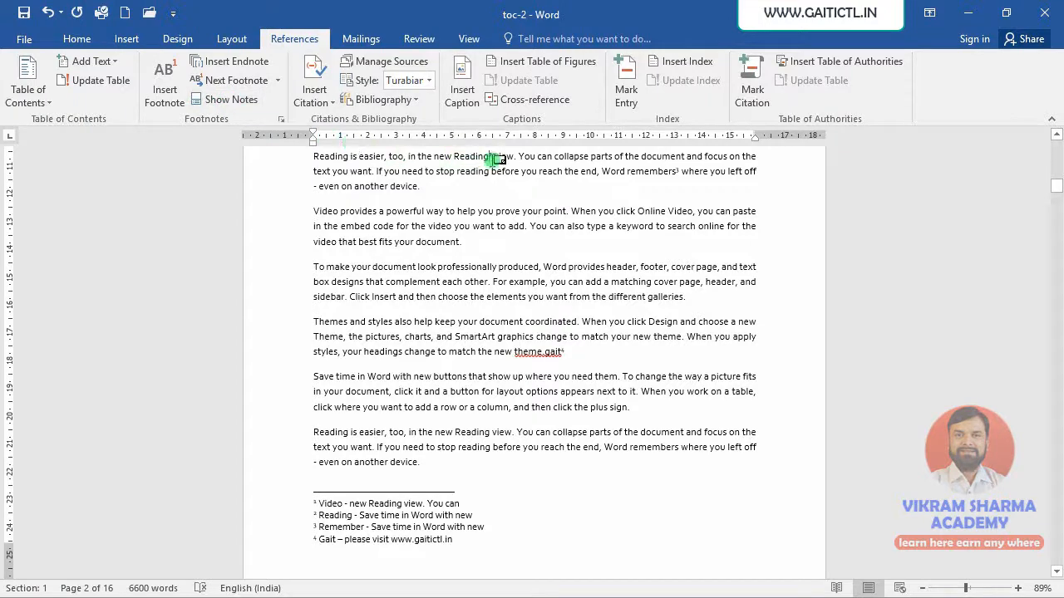
mouse_move(491, 158)
Preview the note text at the footnote references on page 2, including those for "Video", "Reading" and "gait".
scroll(544, 260, up, 2)
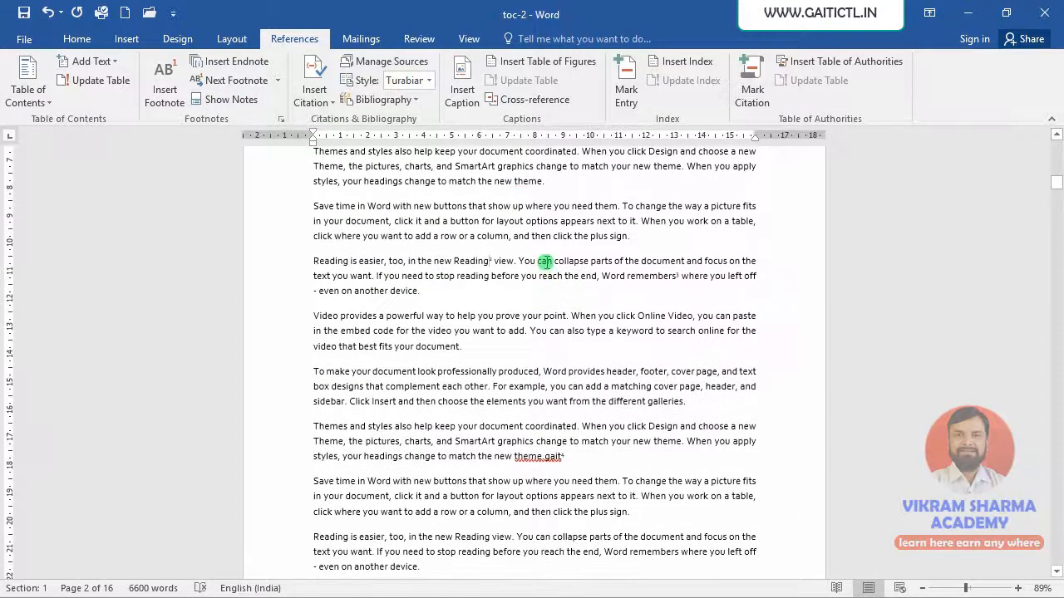
scroll(587, 280, up, 3)
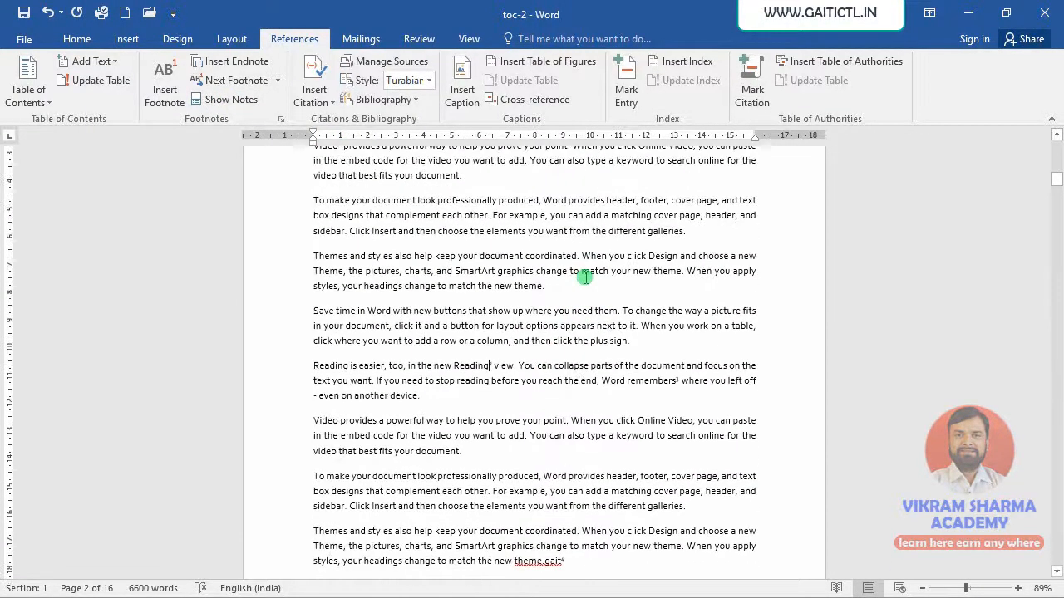
scroll(591, 284, up, 1)
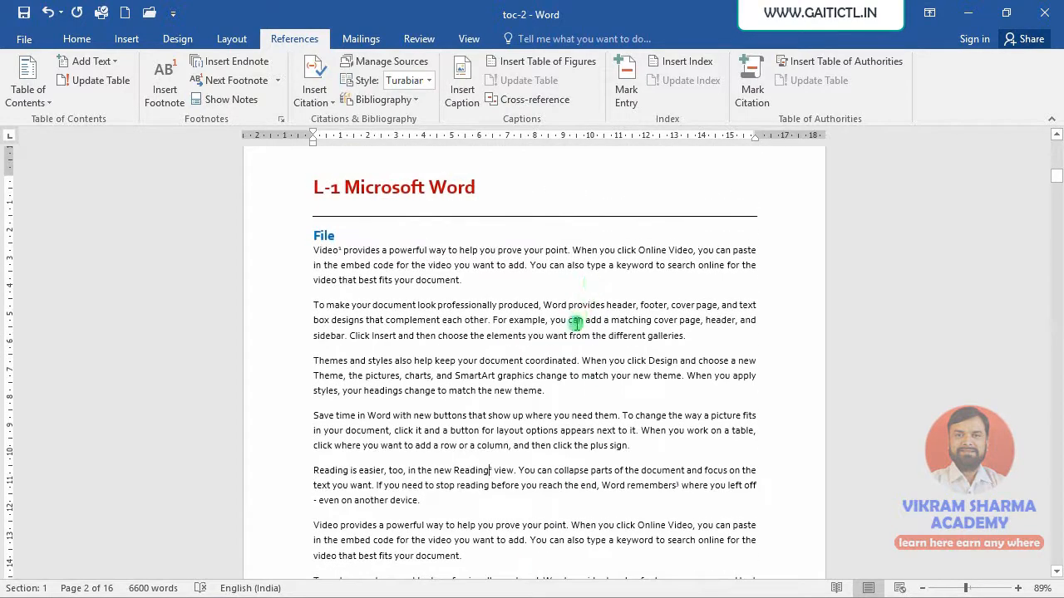
mouse_move(337, 248)
mouse_move(489, 470)
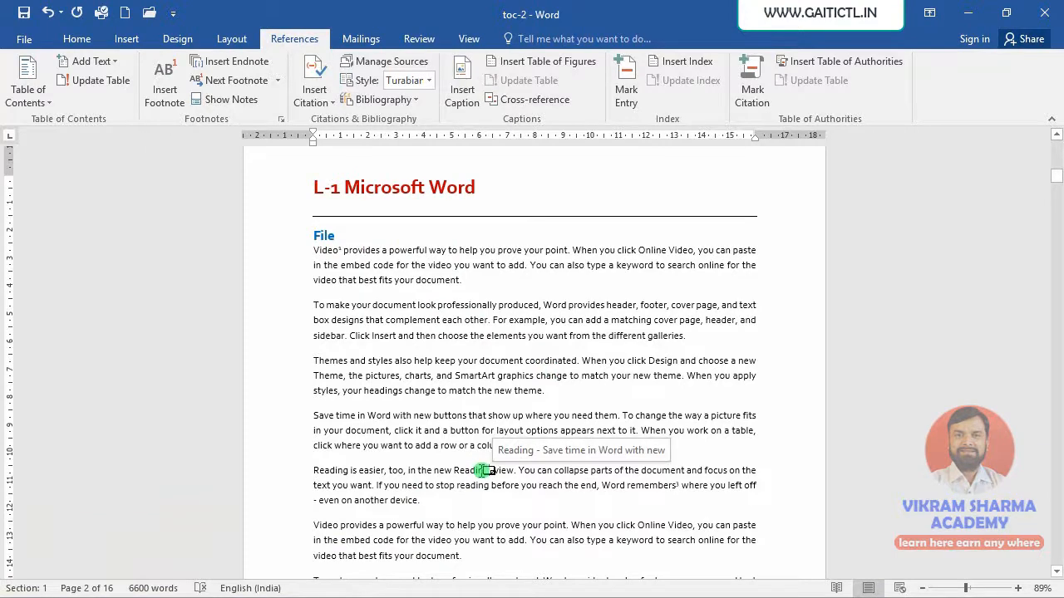
scroll(598, 472, down, 4)
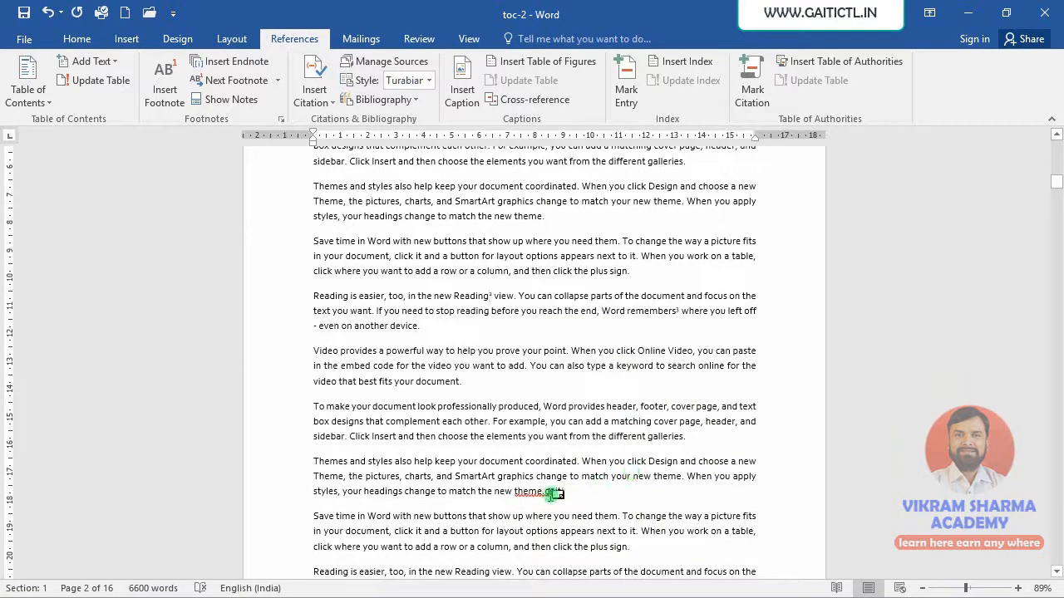
mouse_move(551, 493)
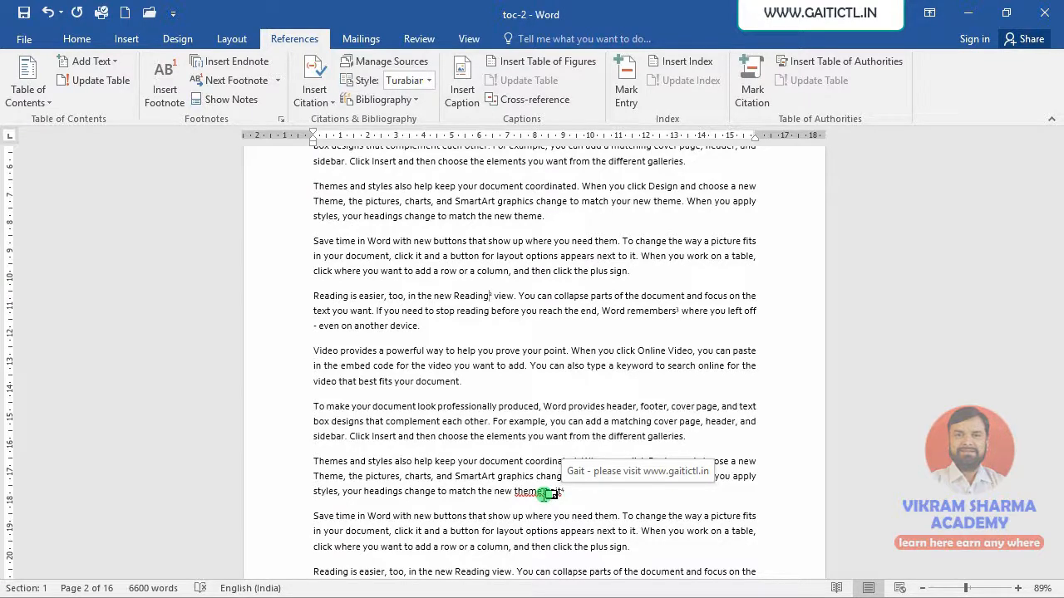
scroll(432, 439, up, 5)
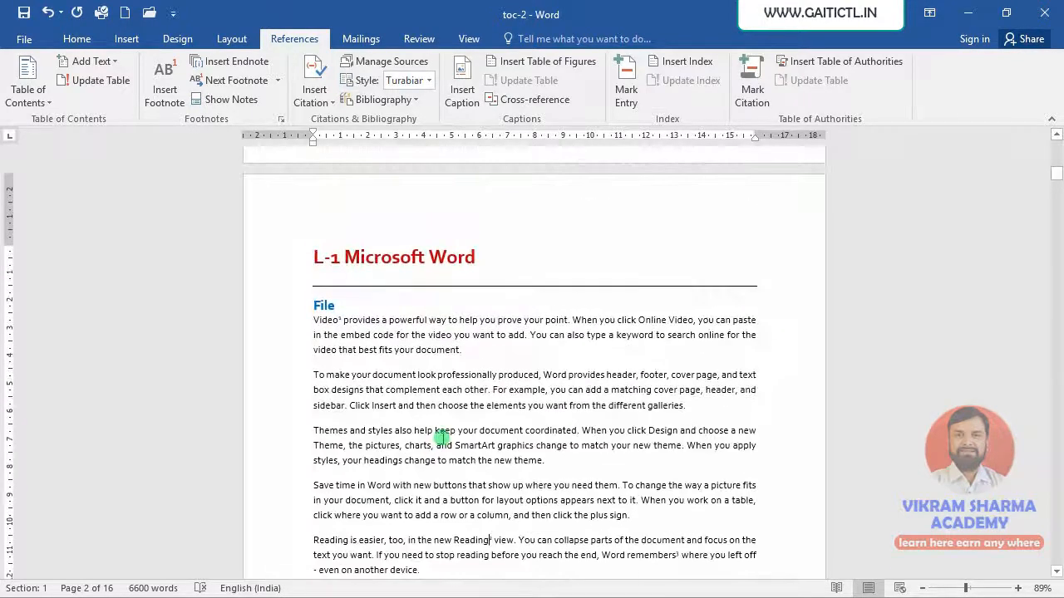
scroll(440, 436, down, 3)
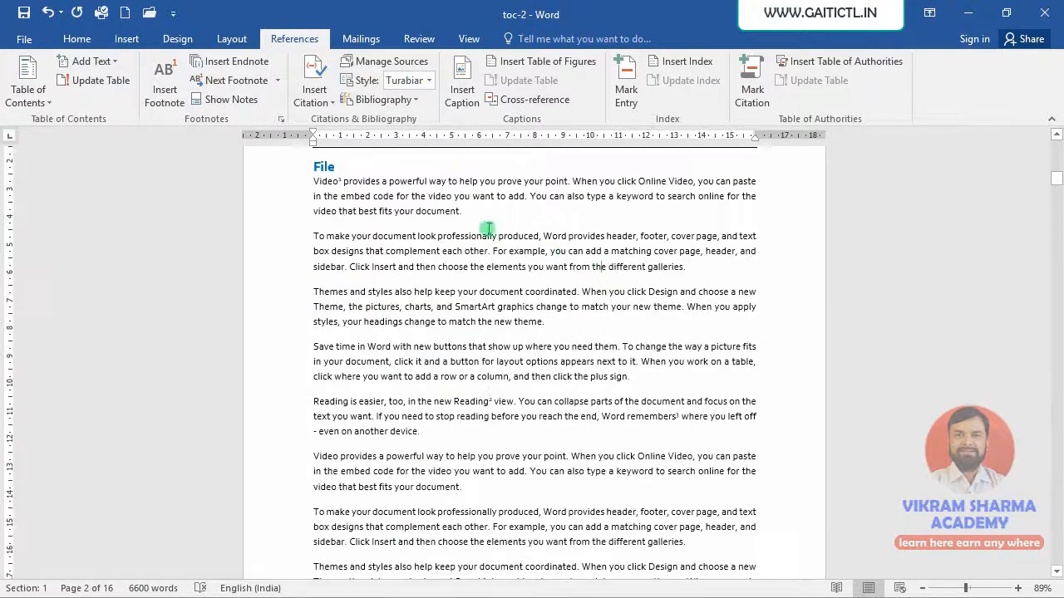
click(458, 251)
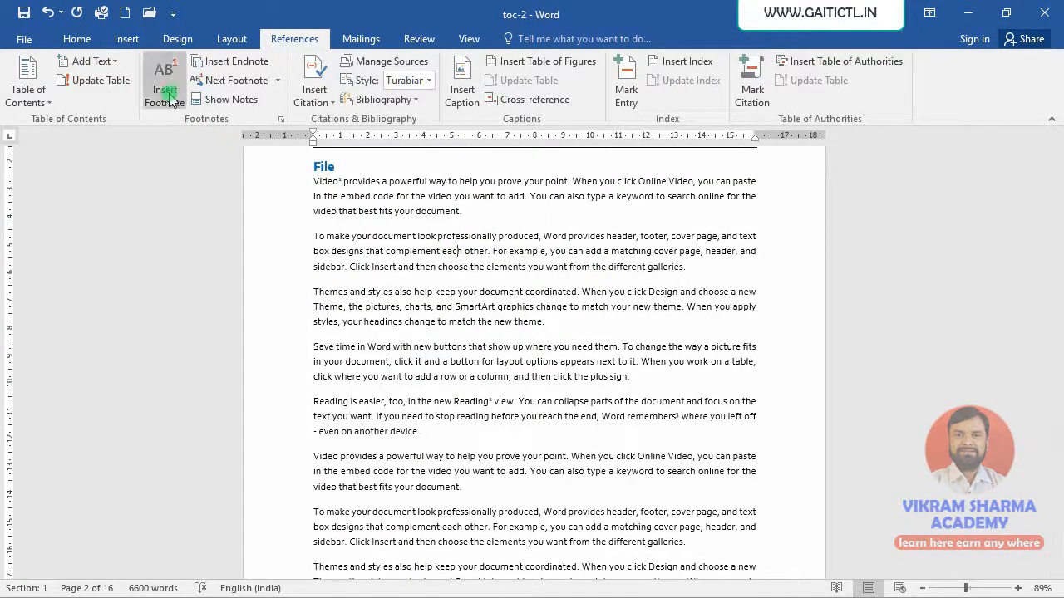
Go forward through the first two footnote references on page 2, at "Video" and "Reading".
click(260, 82)
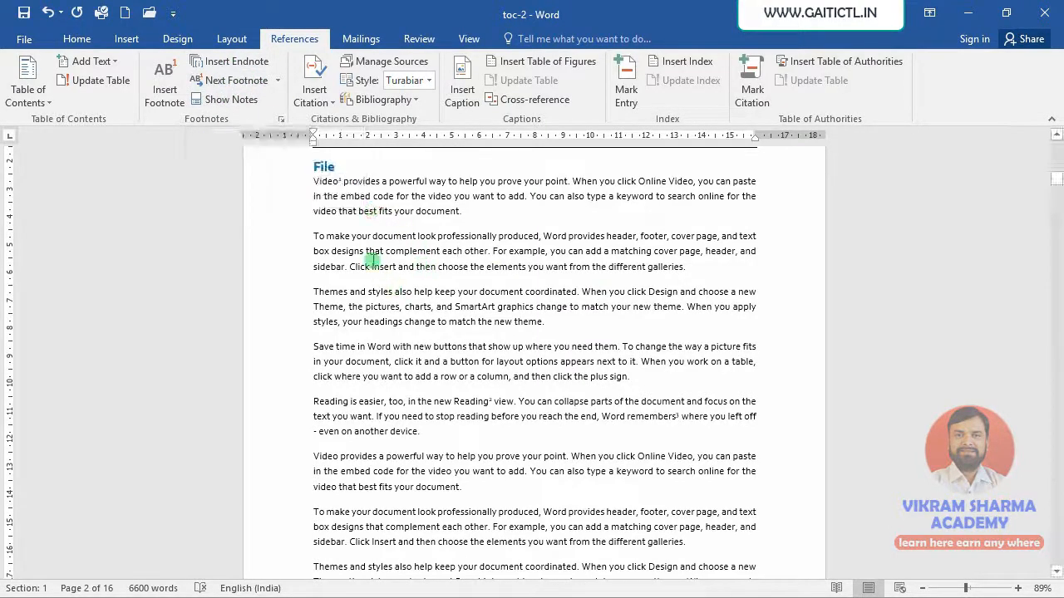
scroll(363, 253, up, 1)
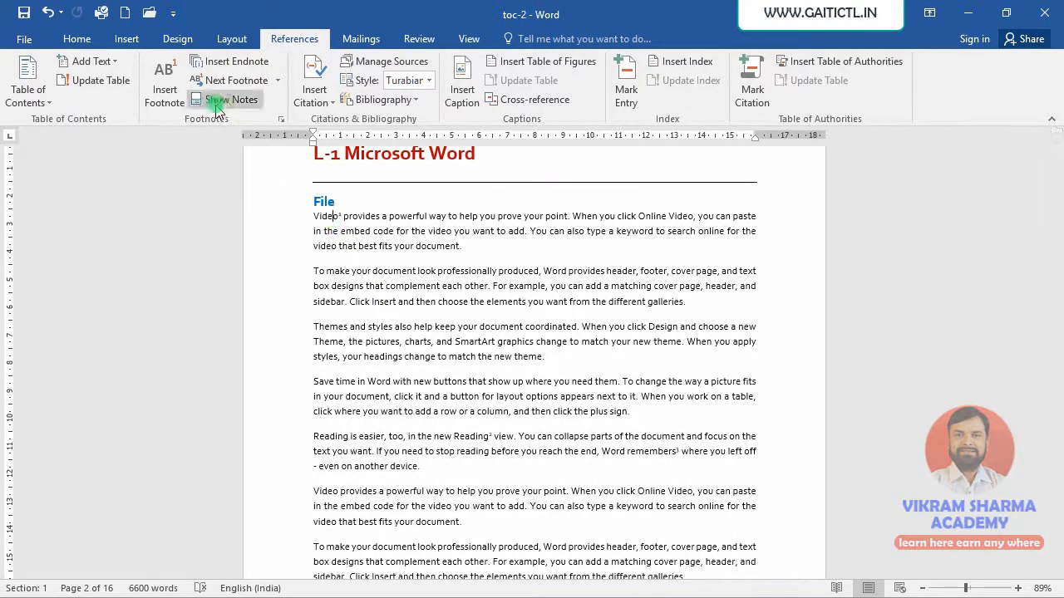
click(1018, 588)
click(1018, 588)
click(1018, 588)
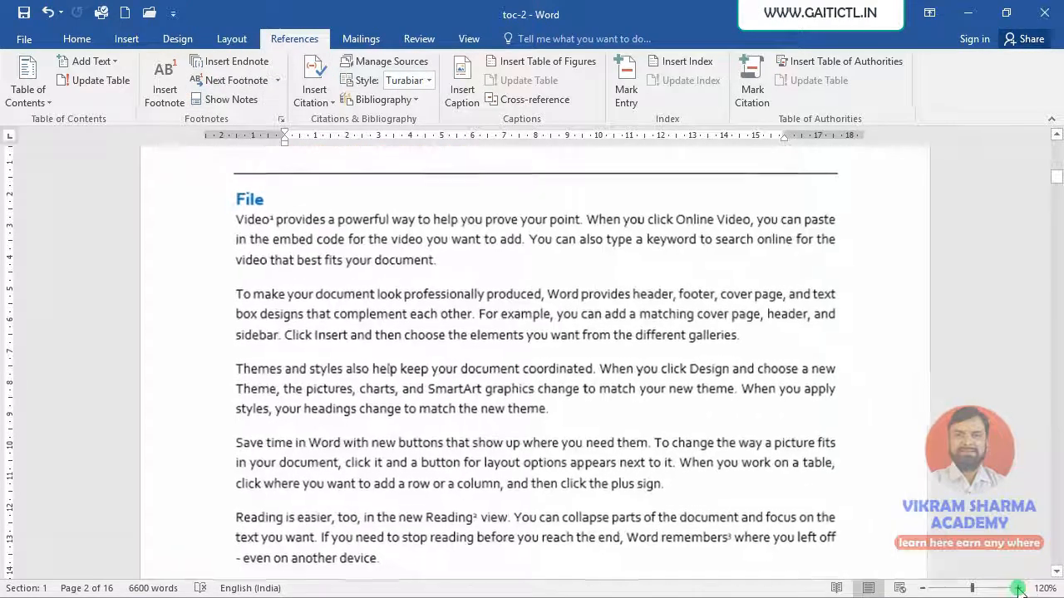
click(1018, 589)
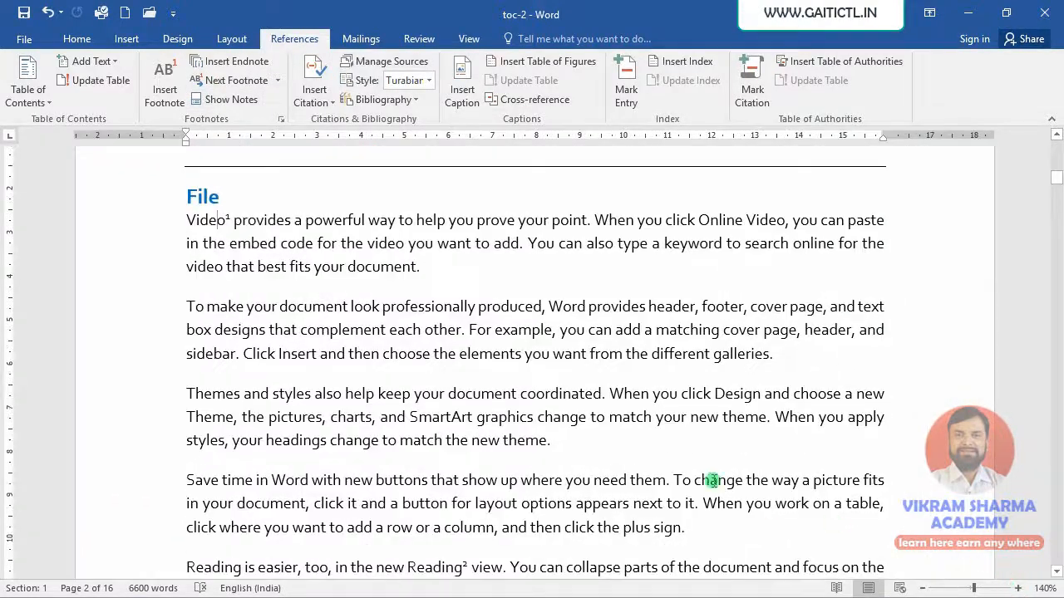
click(219, 86)
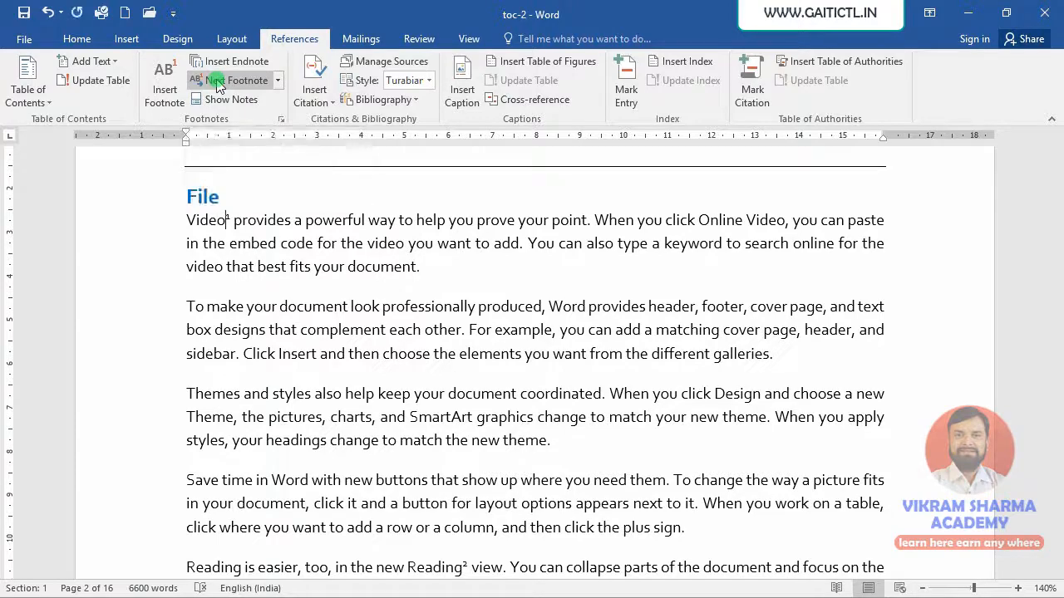
click(219, 87)
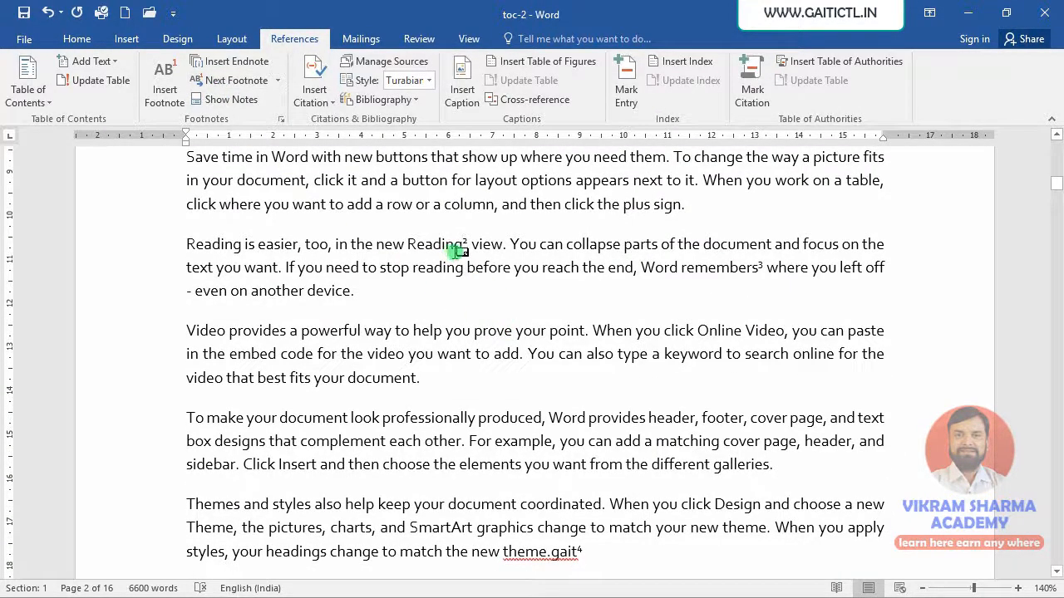
Preview the "Reading" footnote, and advance footnote by footnote through "remembers", "gait" and the "References" heading to "Design" on page 3.
mouse_move(459, 252)
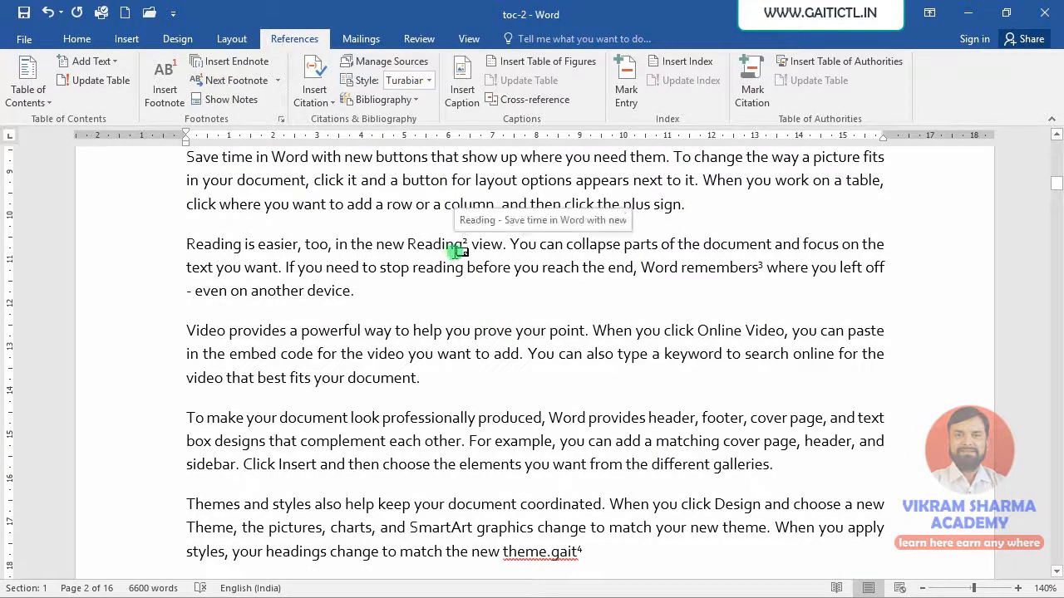
click(222, 88)
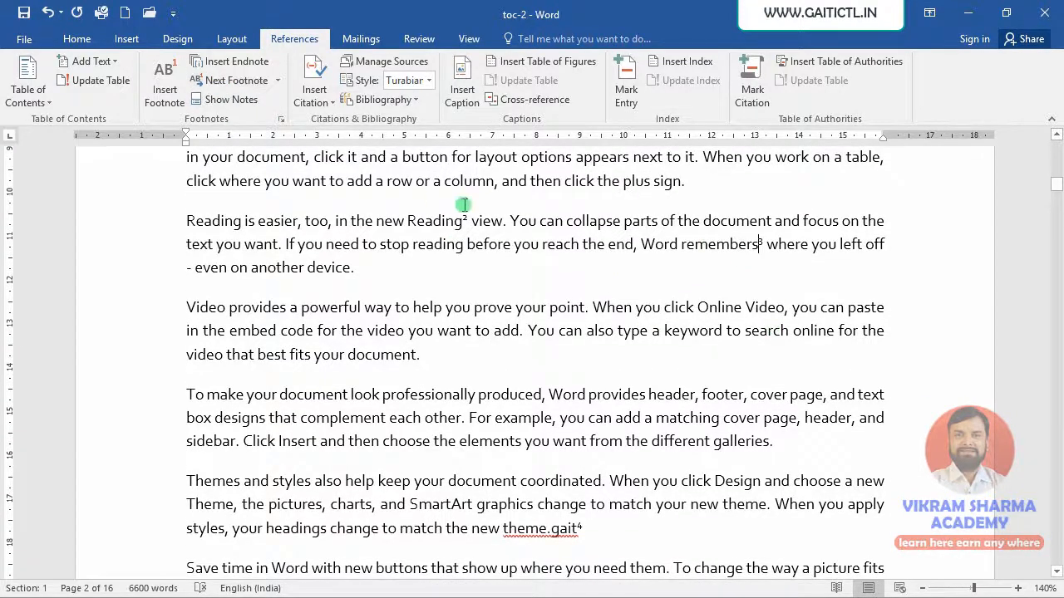
click(223, 88)
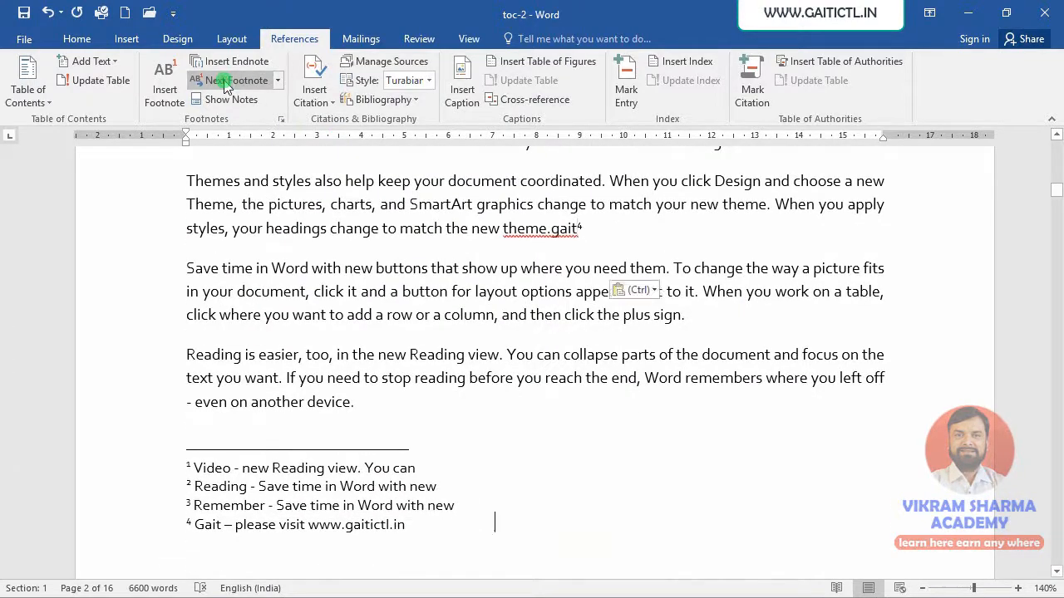
click(222, 88)
click(225, 88)
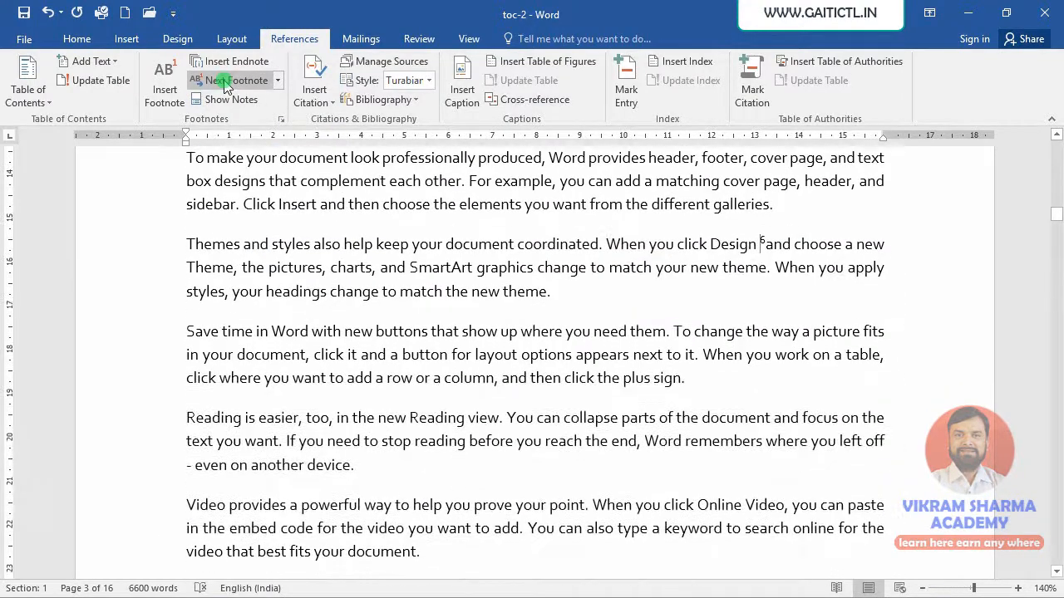
Go back footnote by footnote from "Design" on page 3 to the reference at "remembers" on page 2.
click(277, 80)
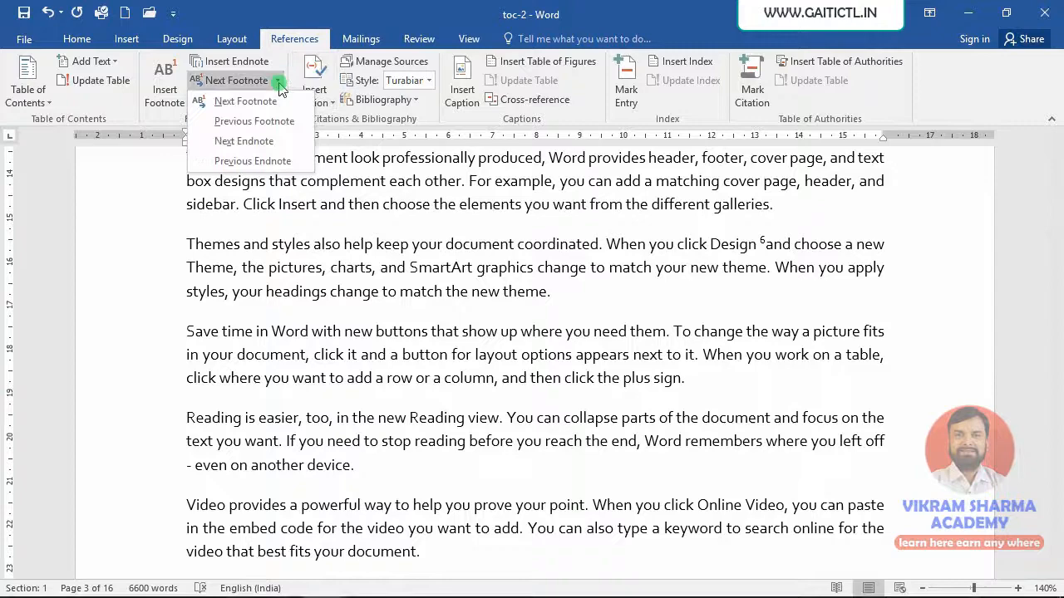
click(260, 122)
click(277, 80)
click(261, 120)
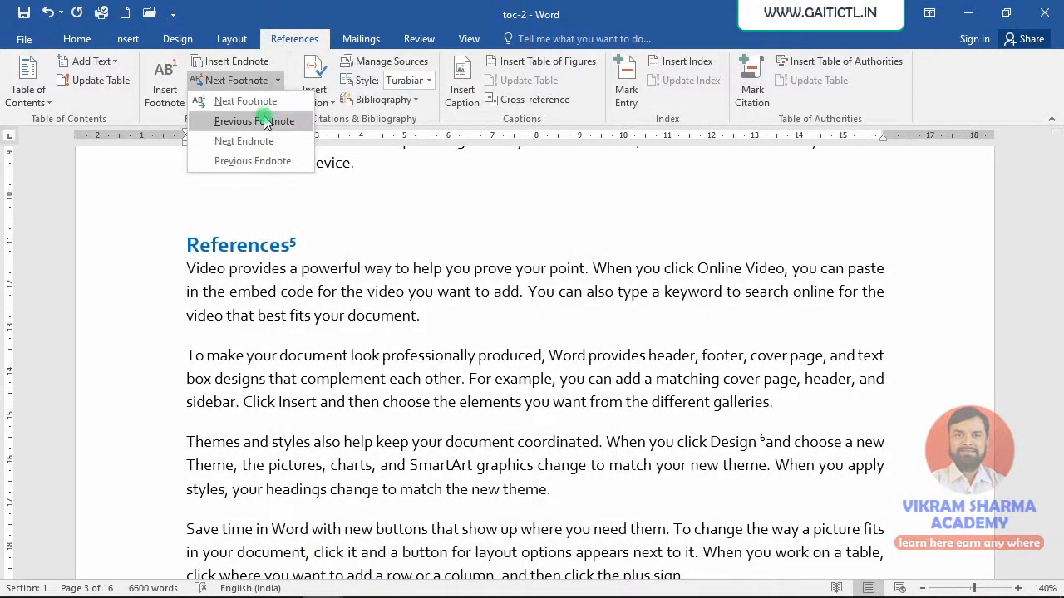
click(277, 80)
click(259, 121)
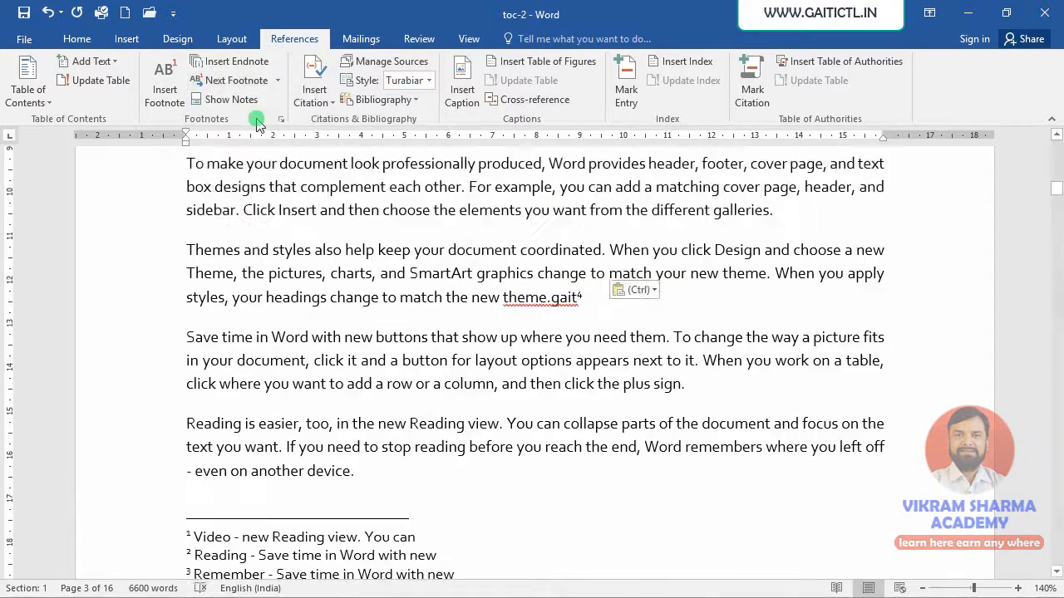
Go forward through the endnote references, from "provides" to the "L-3 Microsoft PowerPoint" heading and the "Animation" heading.
click(278, 81)
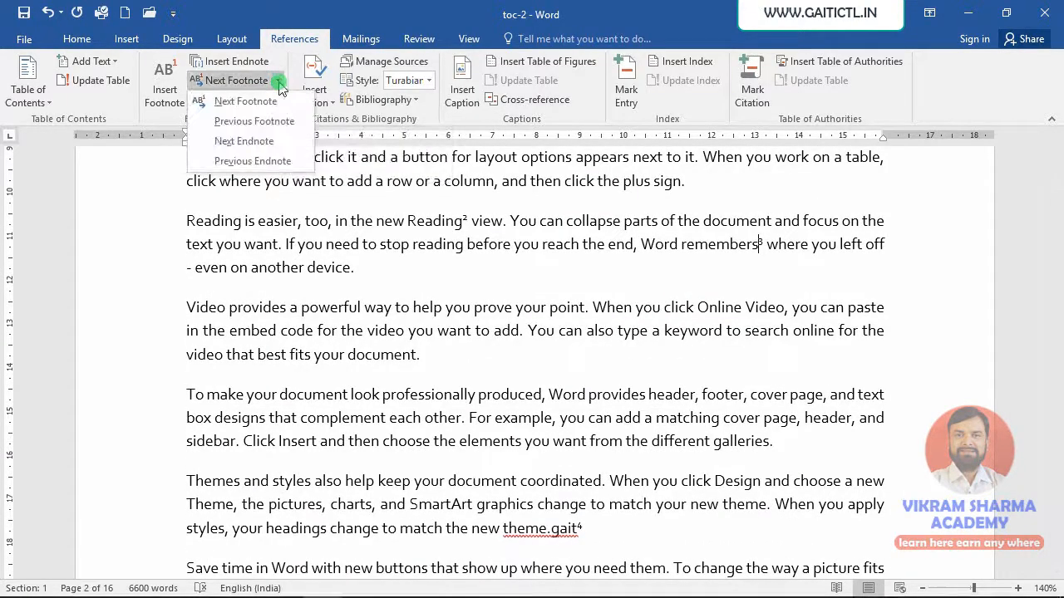
click(277, 141)
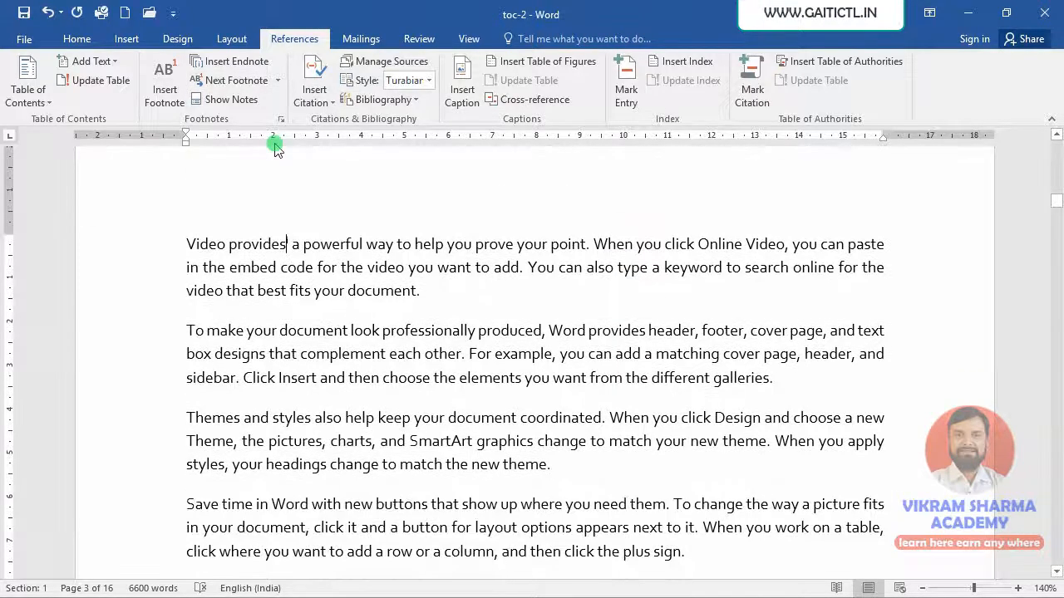
click(278, 80)
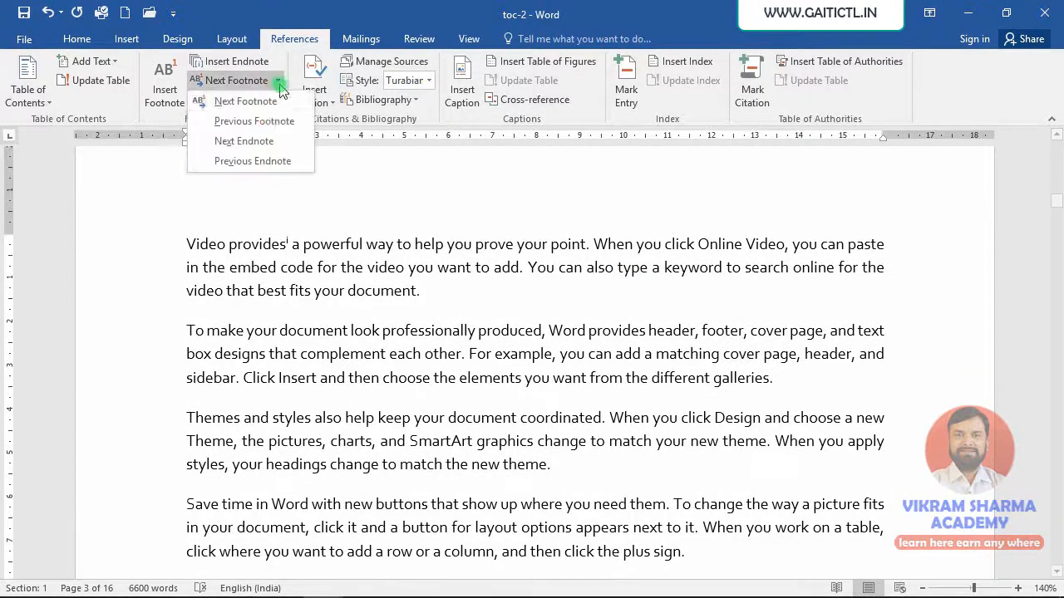
click(270, 141)
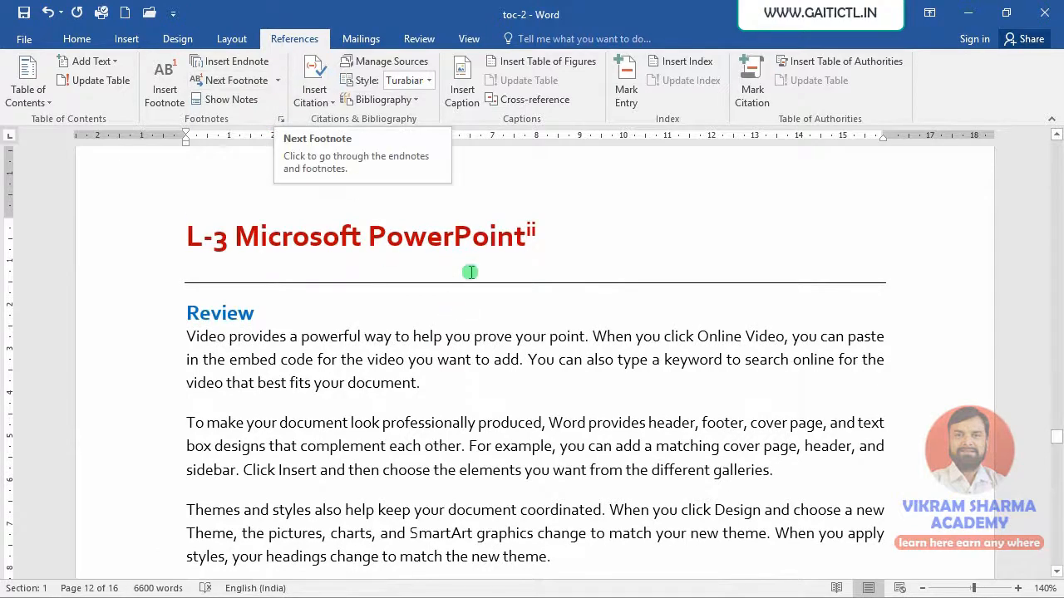
click(279, 82)
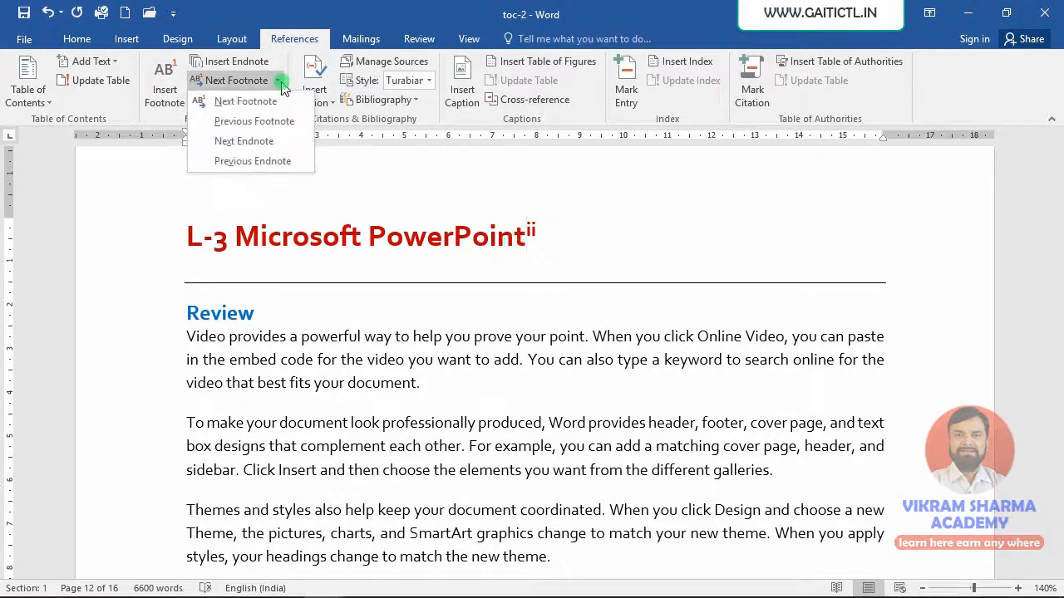
click(265, 142)
Go back through the endnote references from the "Animation" heading to "L-3 Microsoft PowerPoint" and "provides".
click(277, 80)
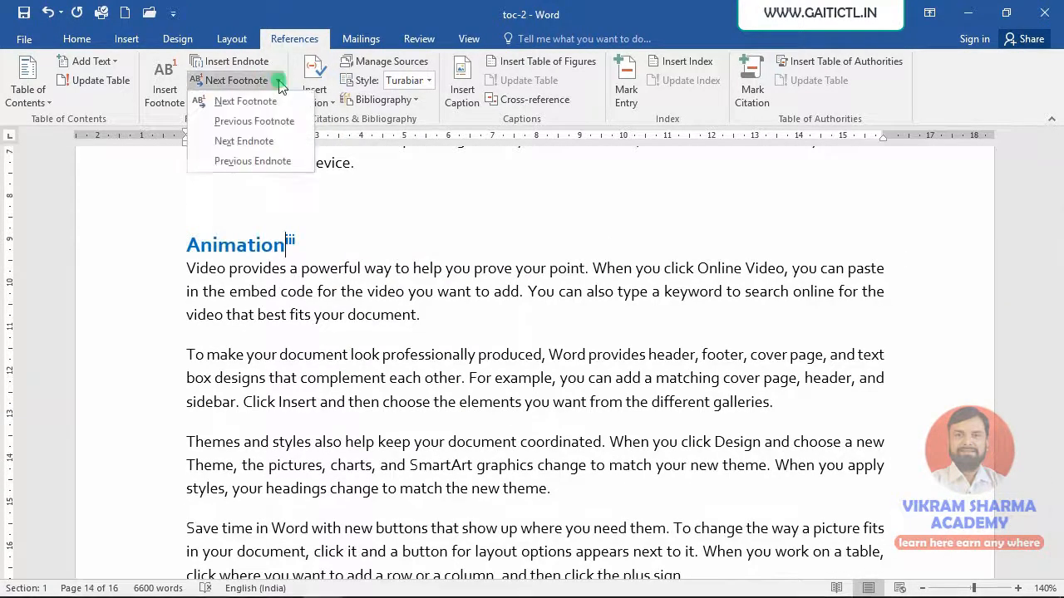
click(264, 164)
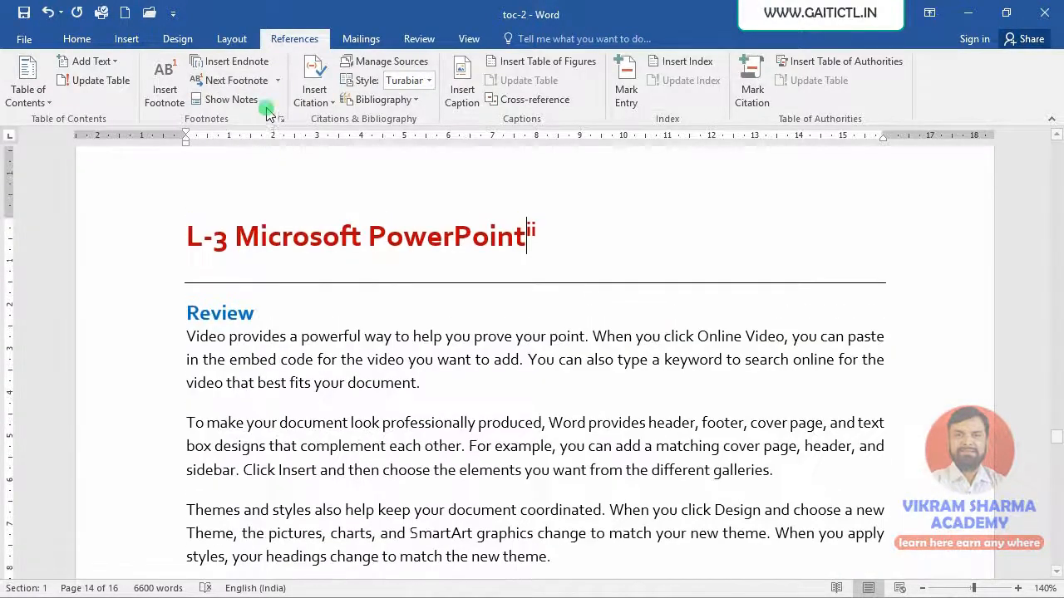
click(279, 82)
click(264, 164)
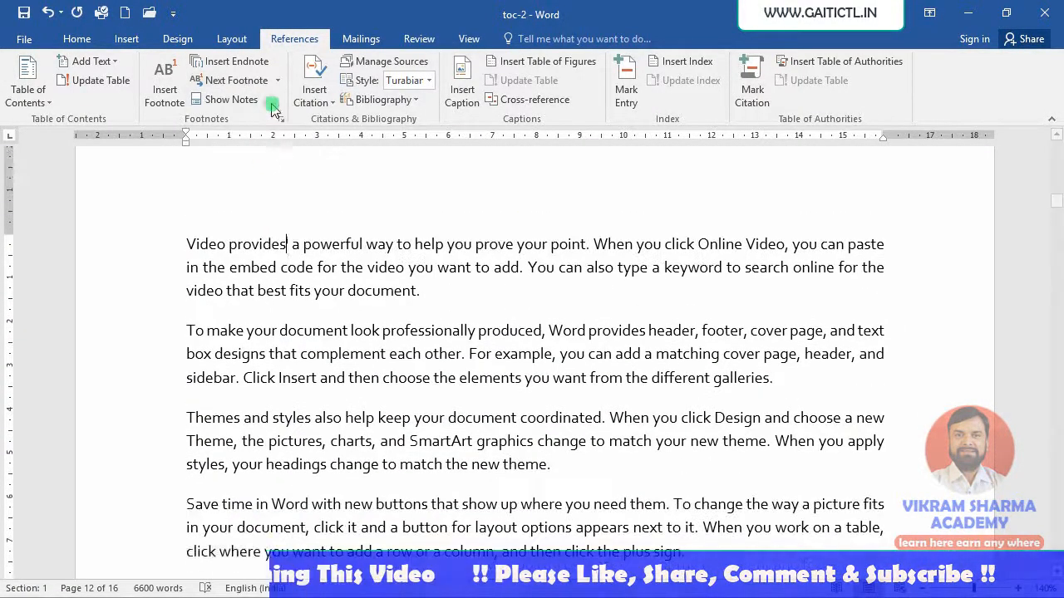